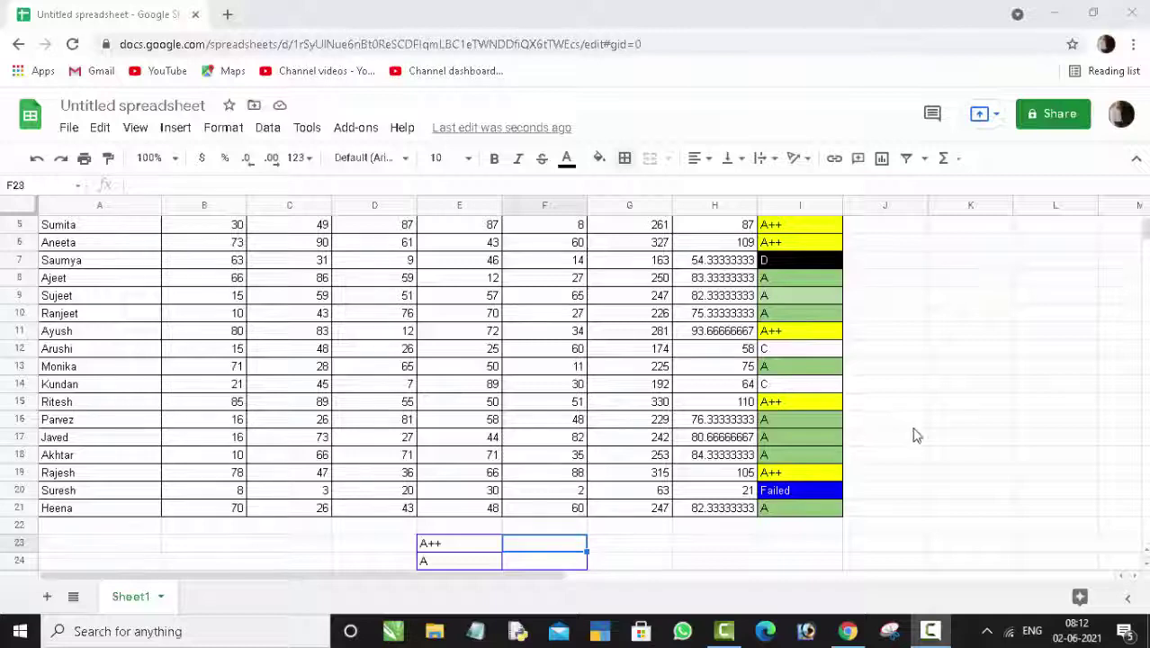
- Review the existing Total, Average and Grade formulas in the student marks sheet
scroll(862, 505, up, 2)
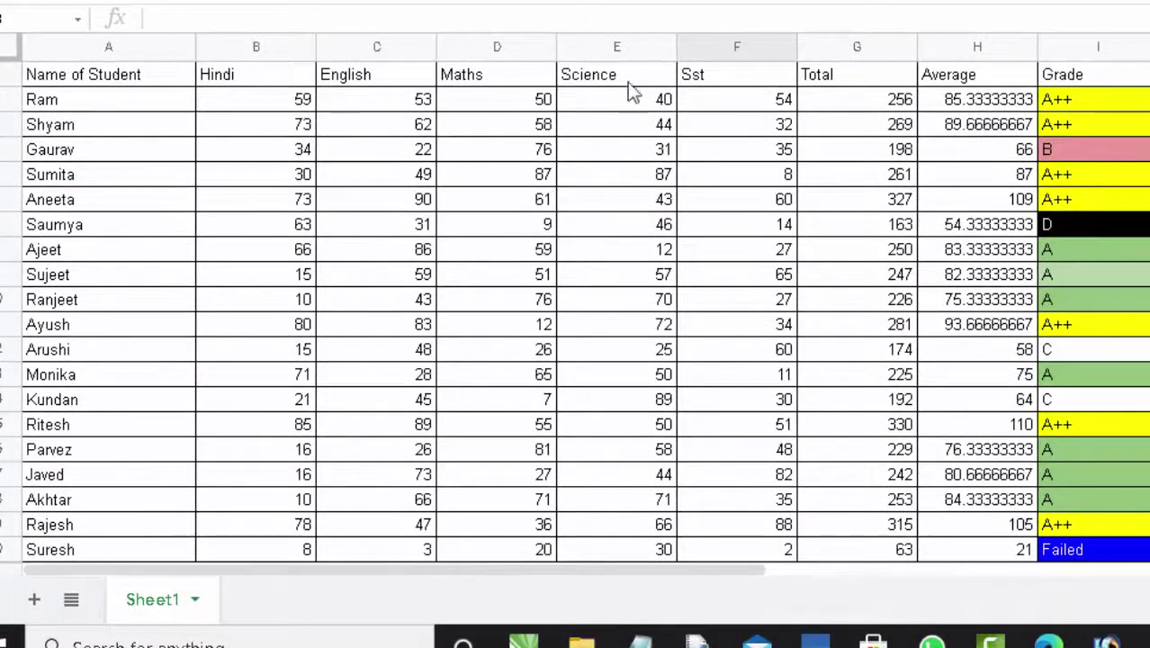
click(822, 86)
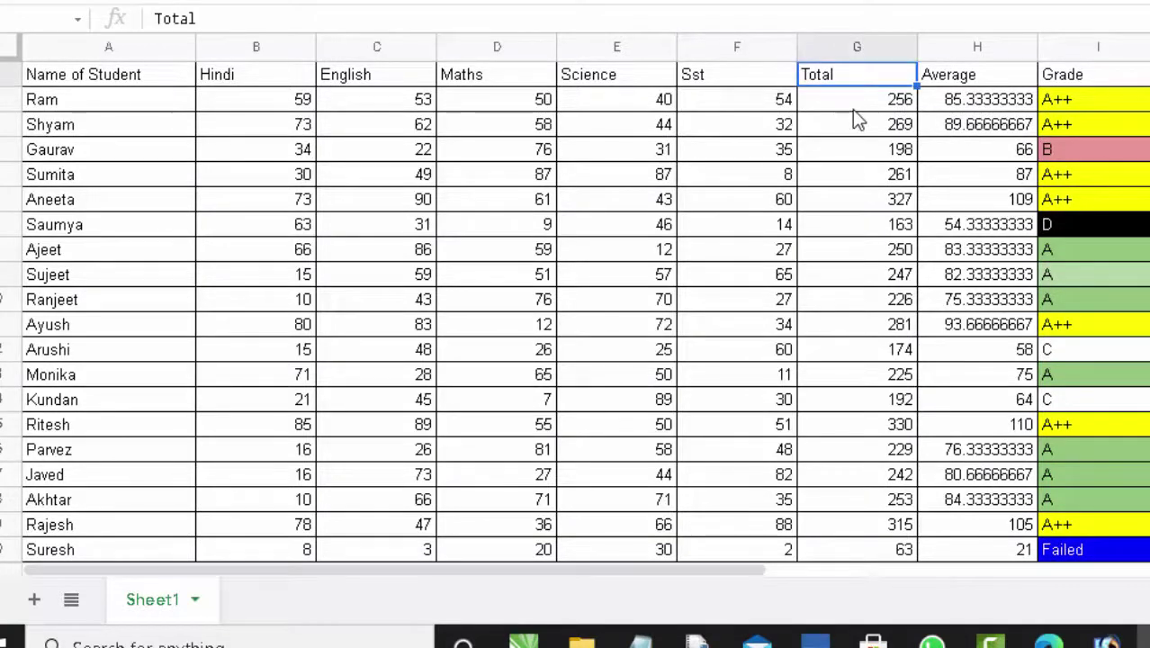
click(861, 106)
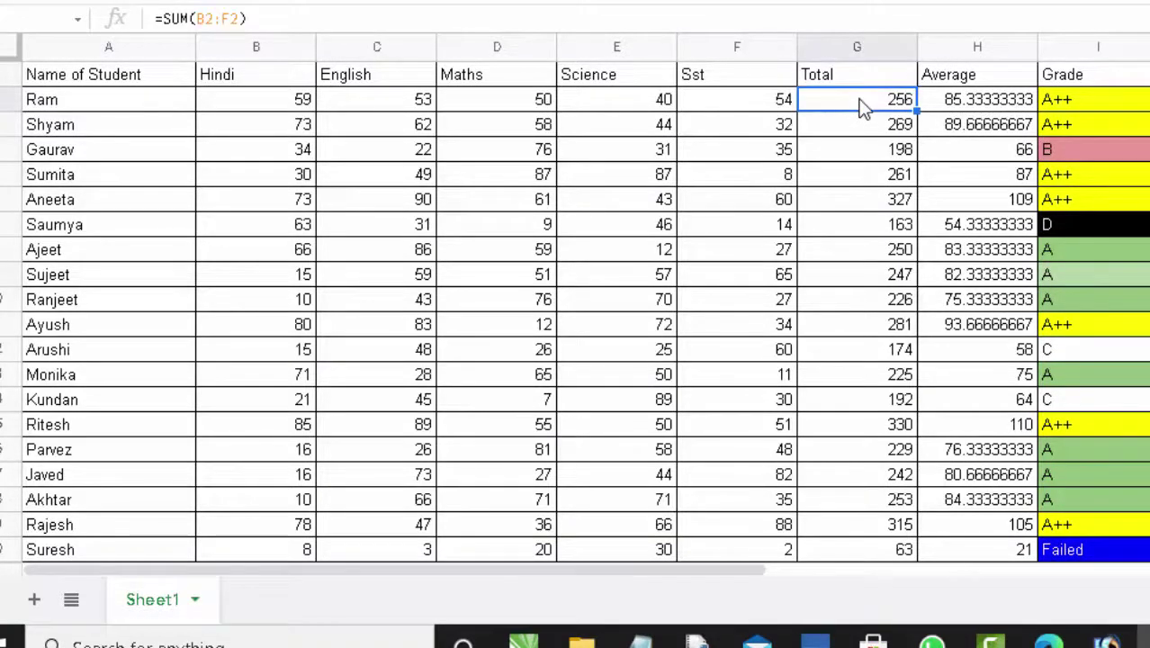
click(987, 109)
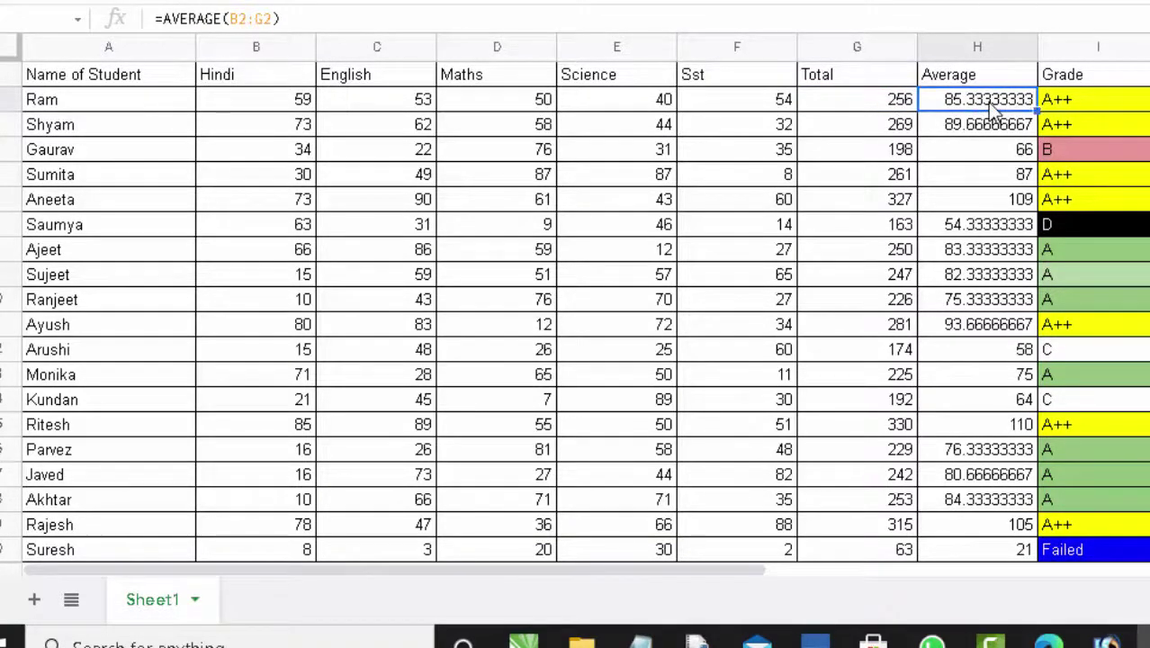
click(1075, 101)
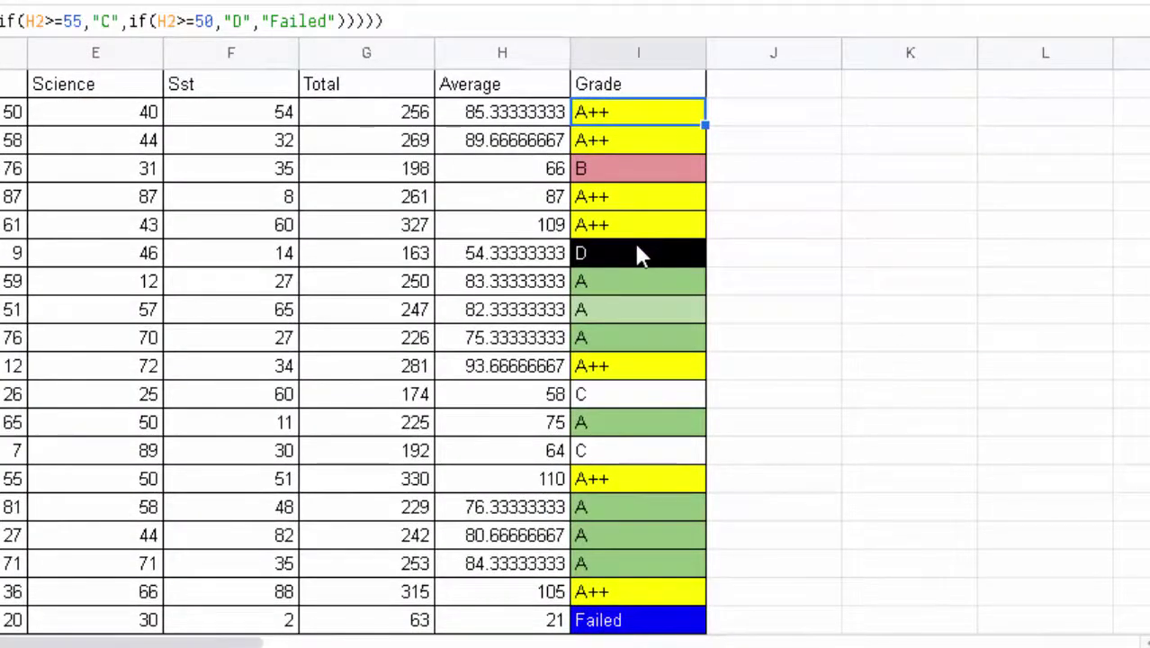
scroll(641, 339, down, 1)
scroll(641, 339, down, 2)
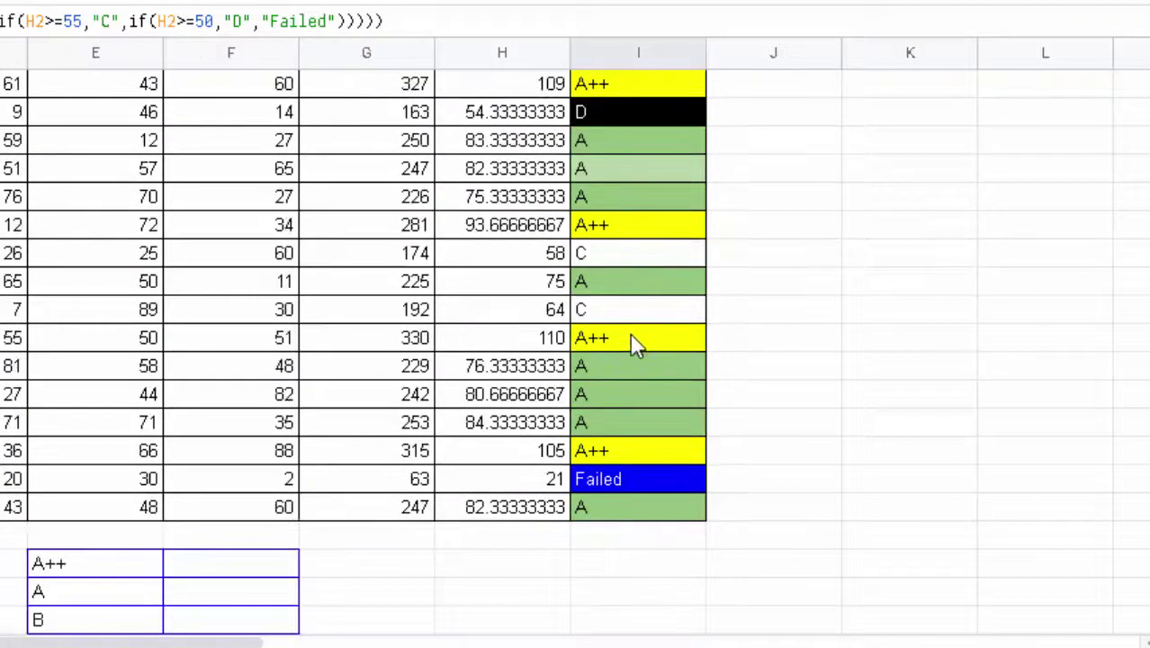
scroll(635, 342, down, 3)
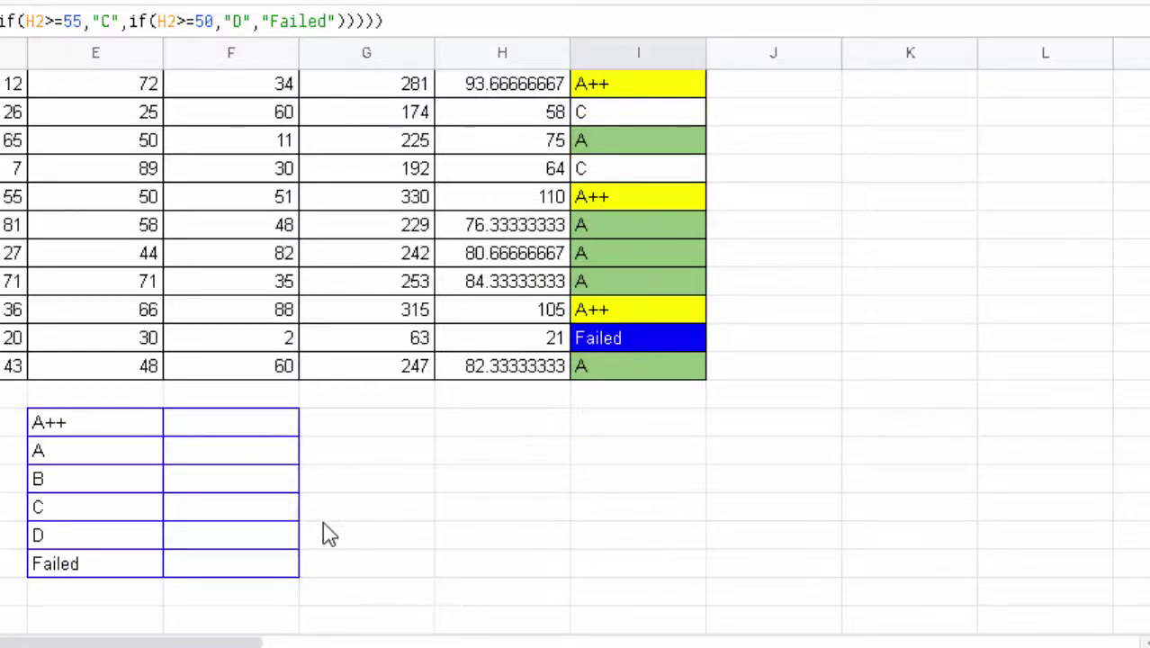
scroll(423, 568, up, 1)
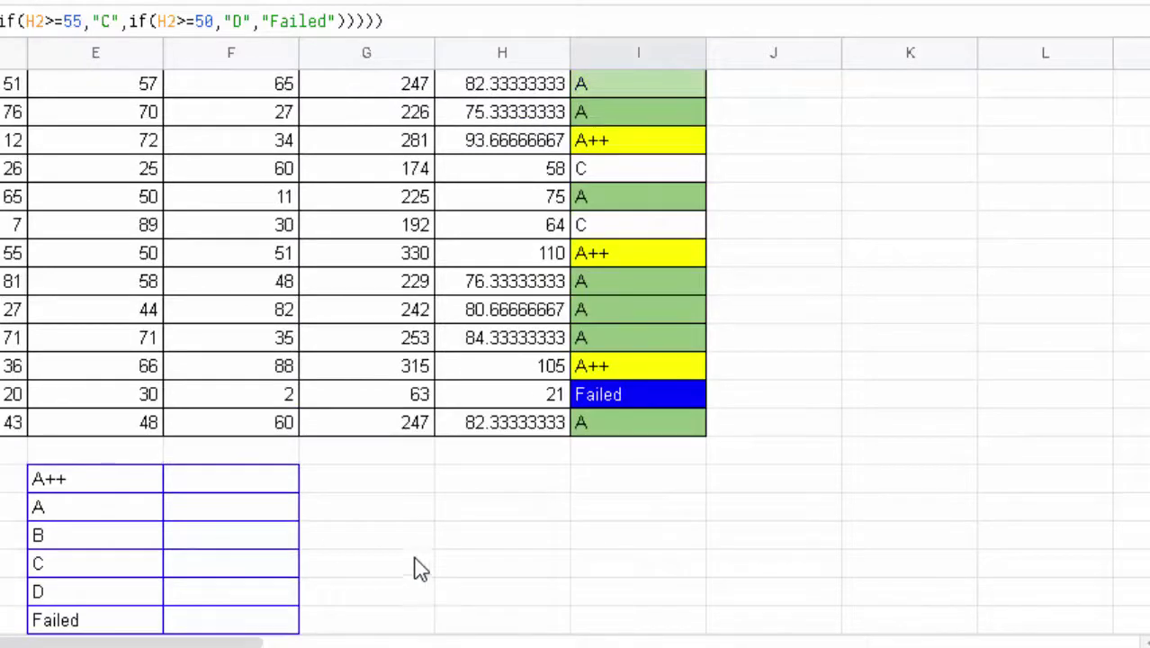
scroll(419, 567, down, 3)
scroll(403, 557, up, 1)
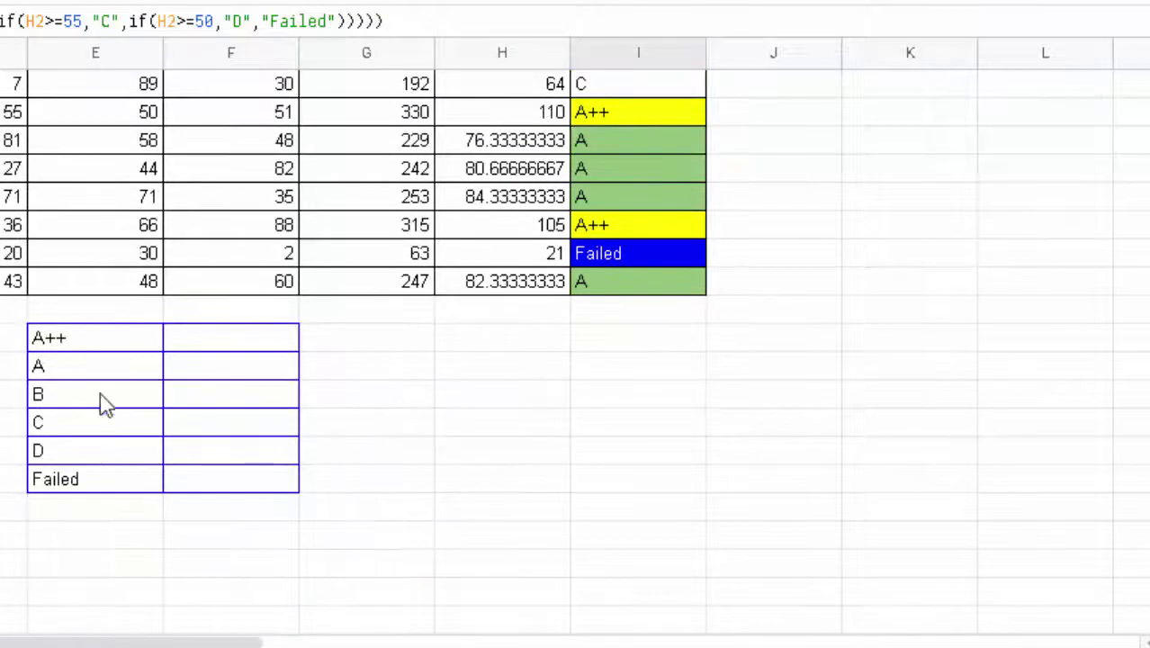
click(469, 397)
scroll(544, 449, up, 5)
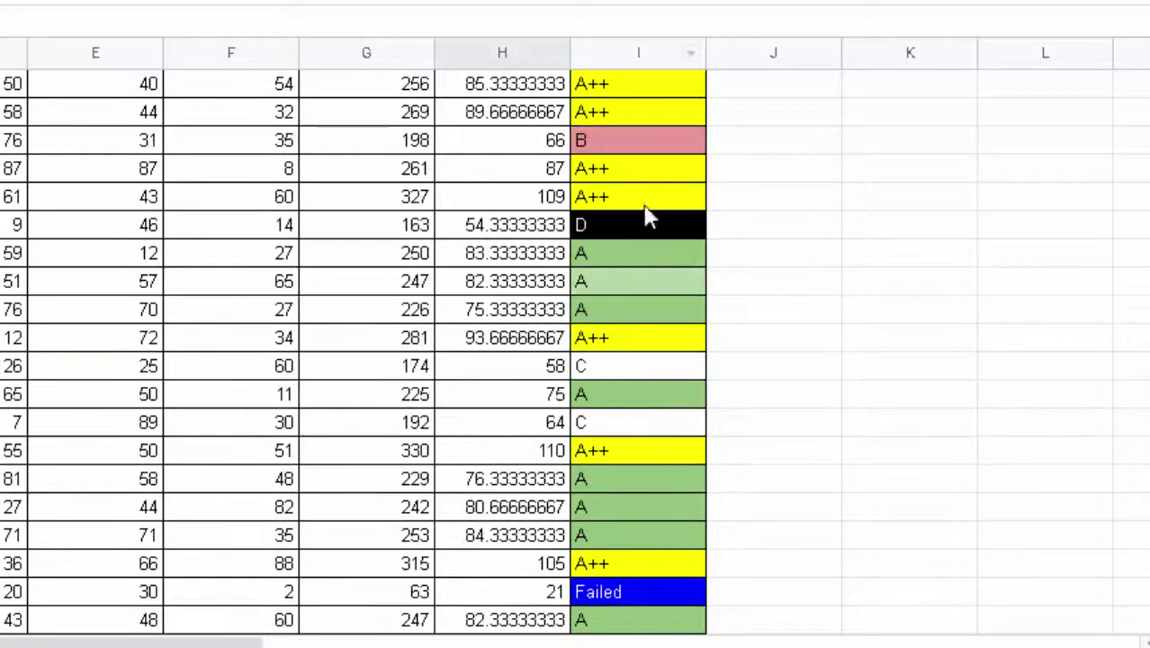
scroll(594, 459, down, 2)
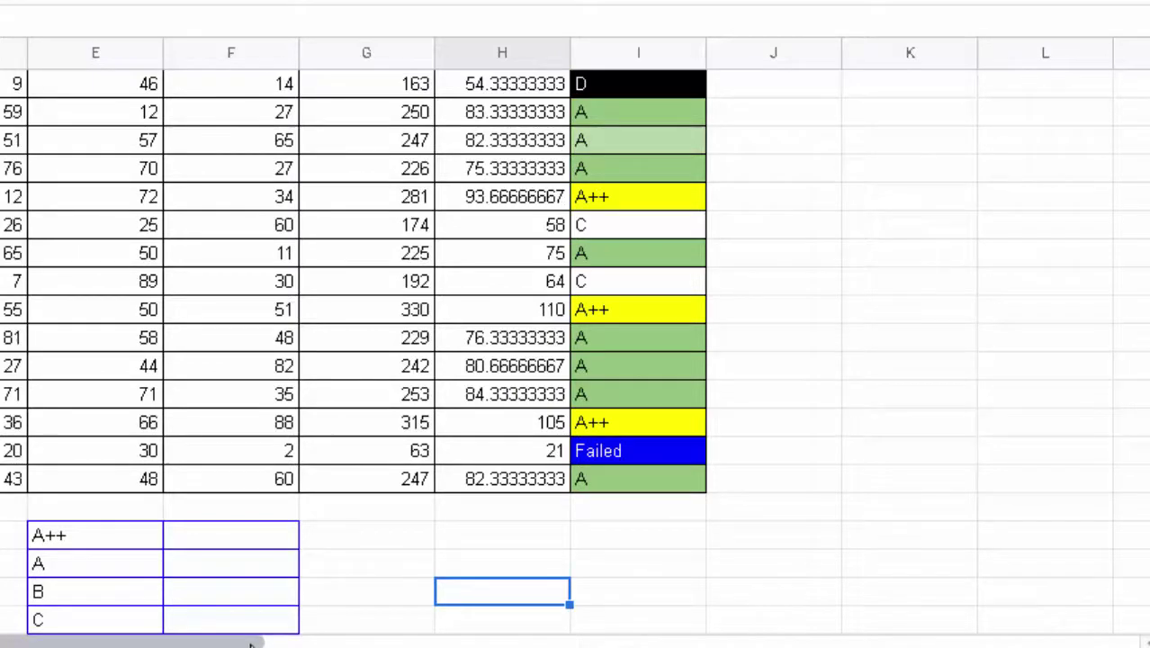
scroll(260, 641, up, 1)
scroll(260, 641, down, 2)
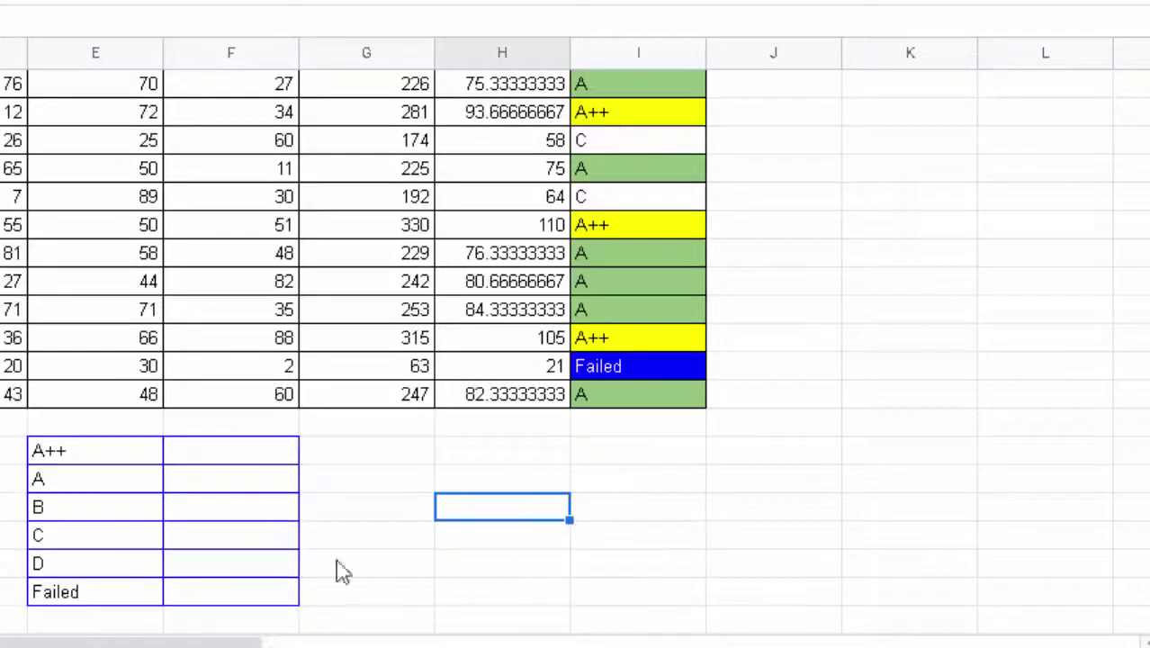
scroll(455, 546, up, 3)
scroll(473, 539, down, 2)
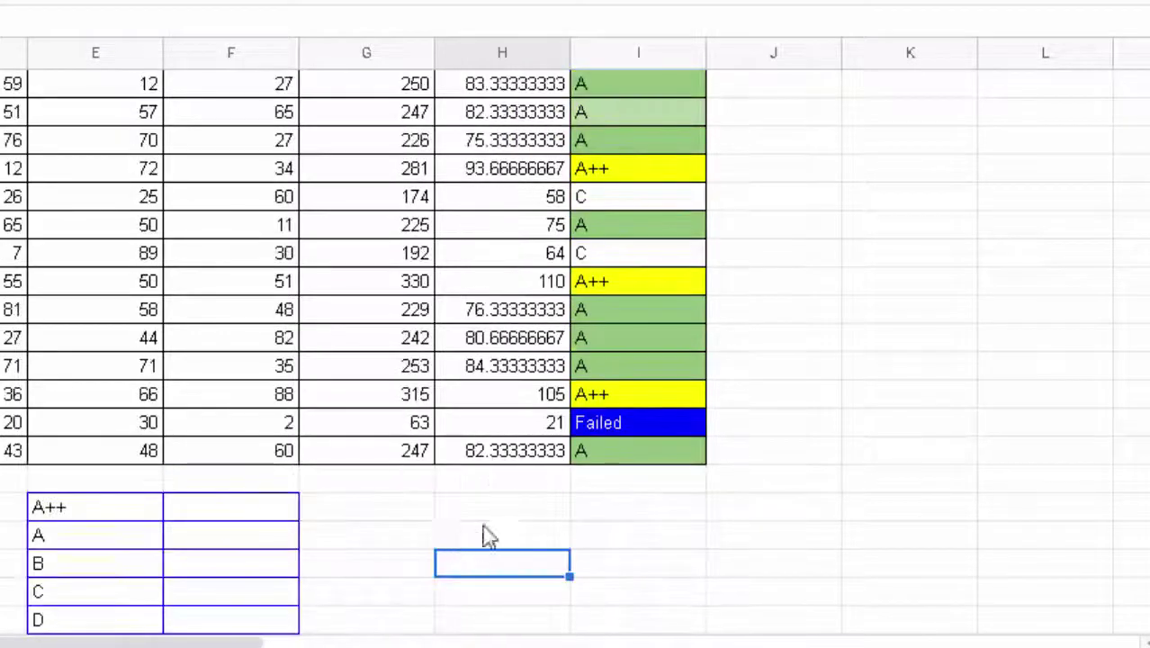
scroll(493, 504, up, 3)
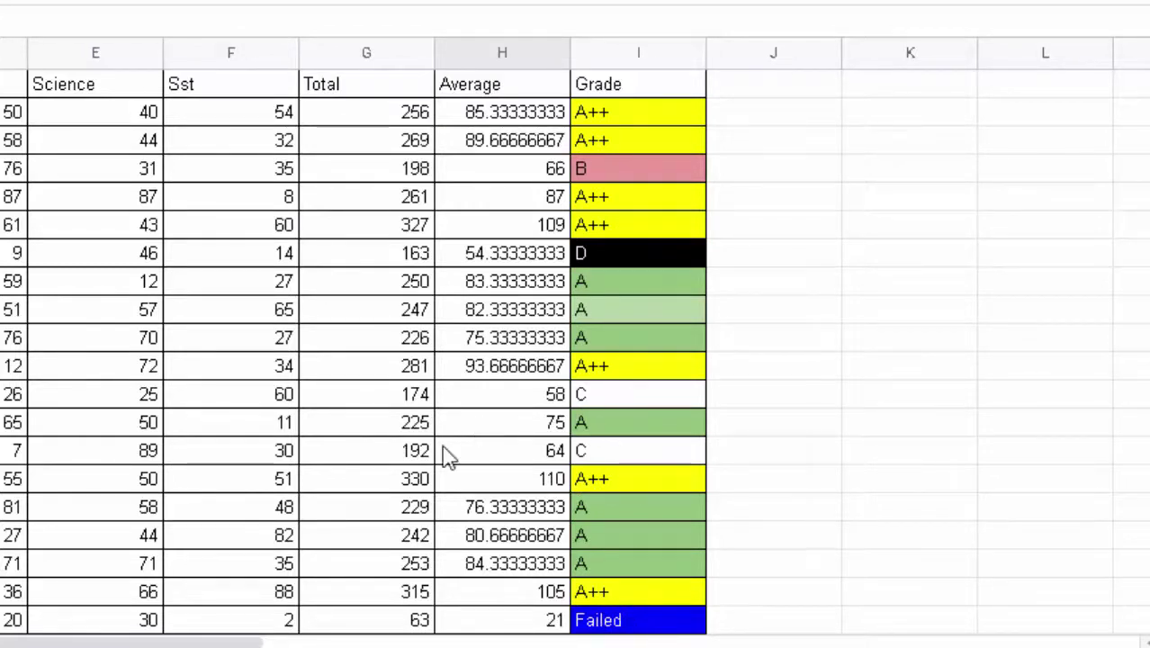
scroll(436, 477, down, 2)
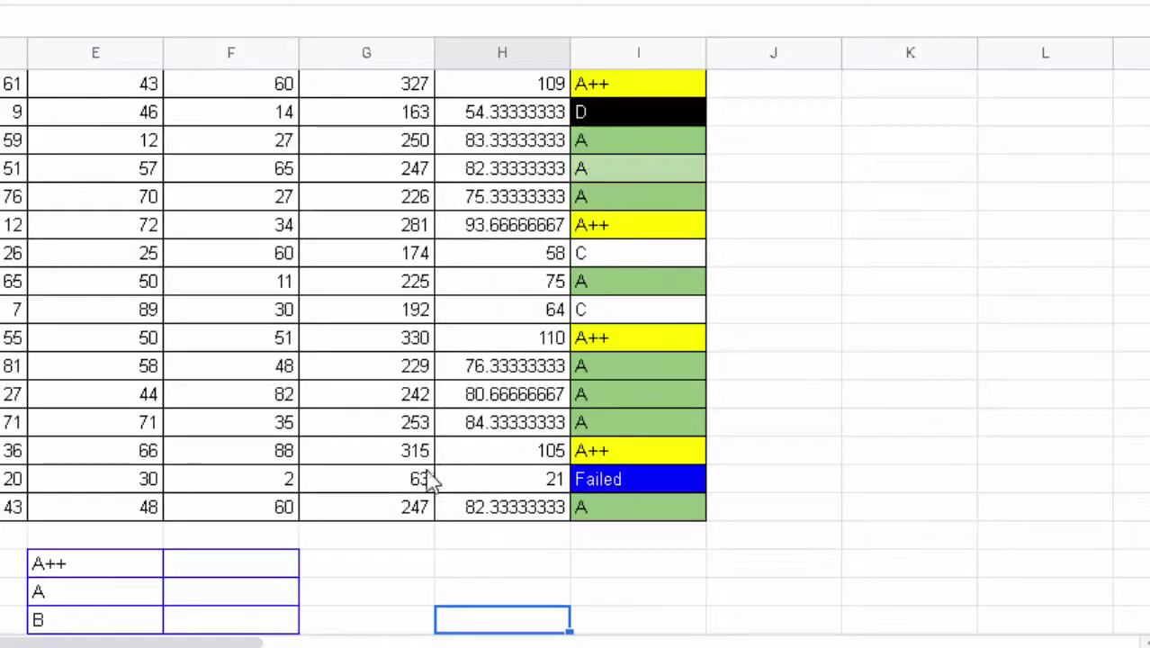
- Enter =COUNTIF(I2:I21,"A++") in the A++ count cell so it shows 7
click(251, 573)
text(=)
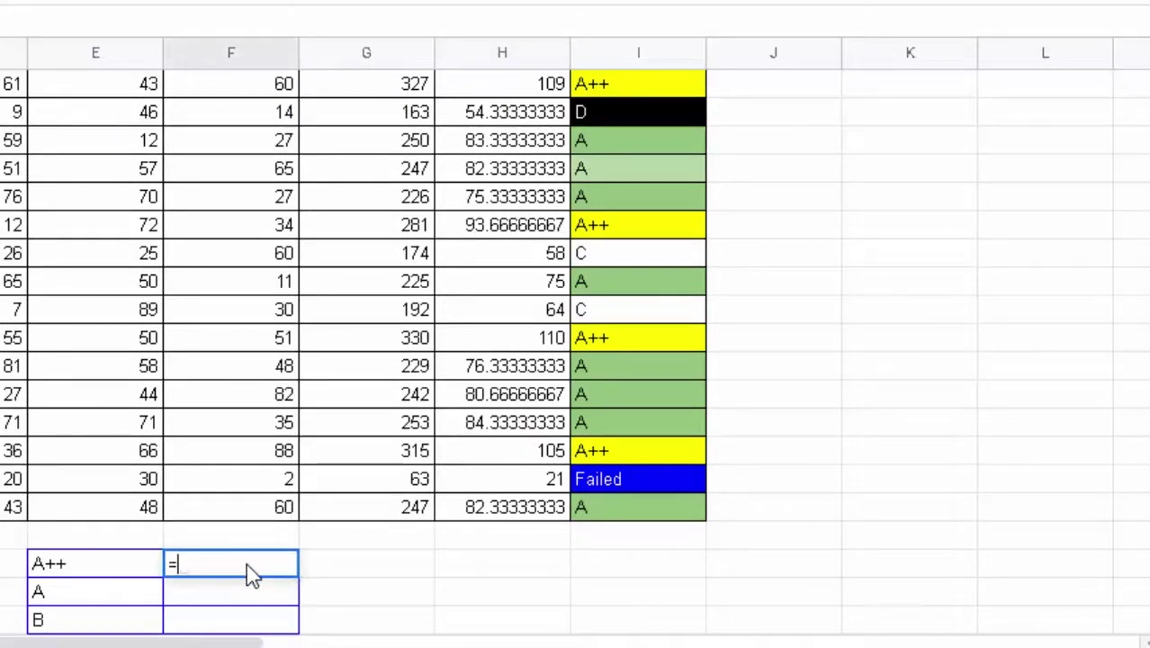
text(cou)
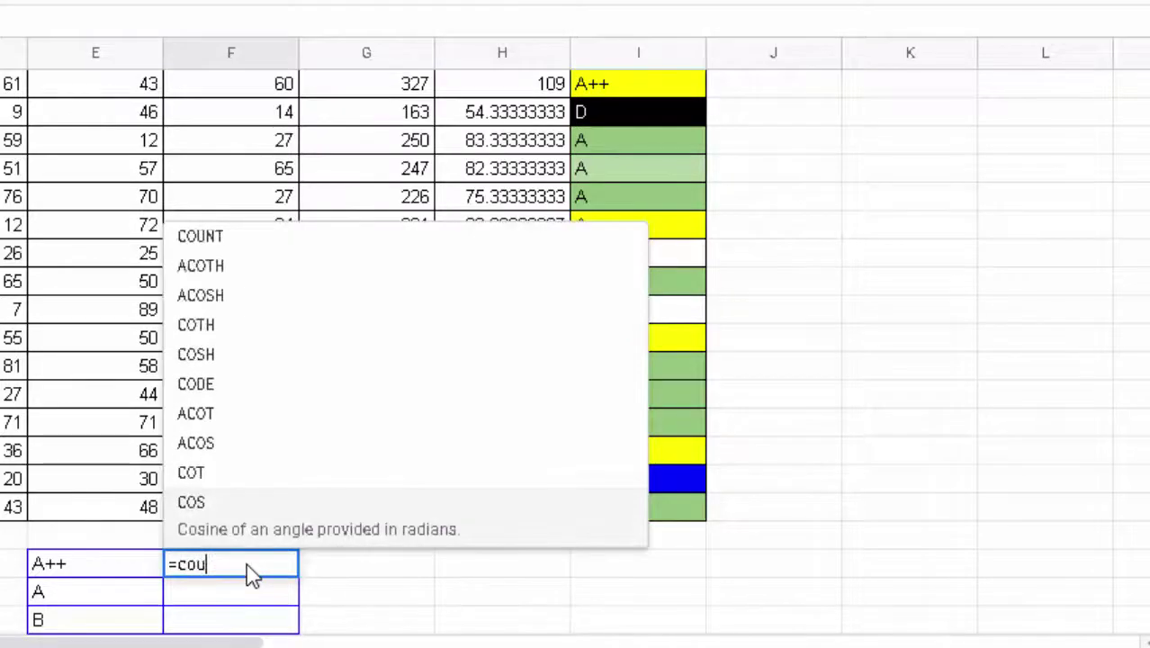
text(t)
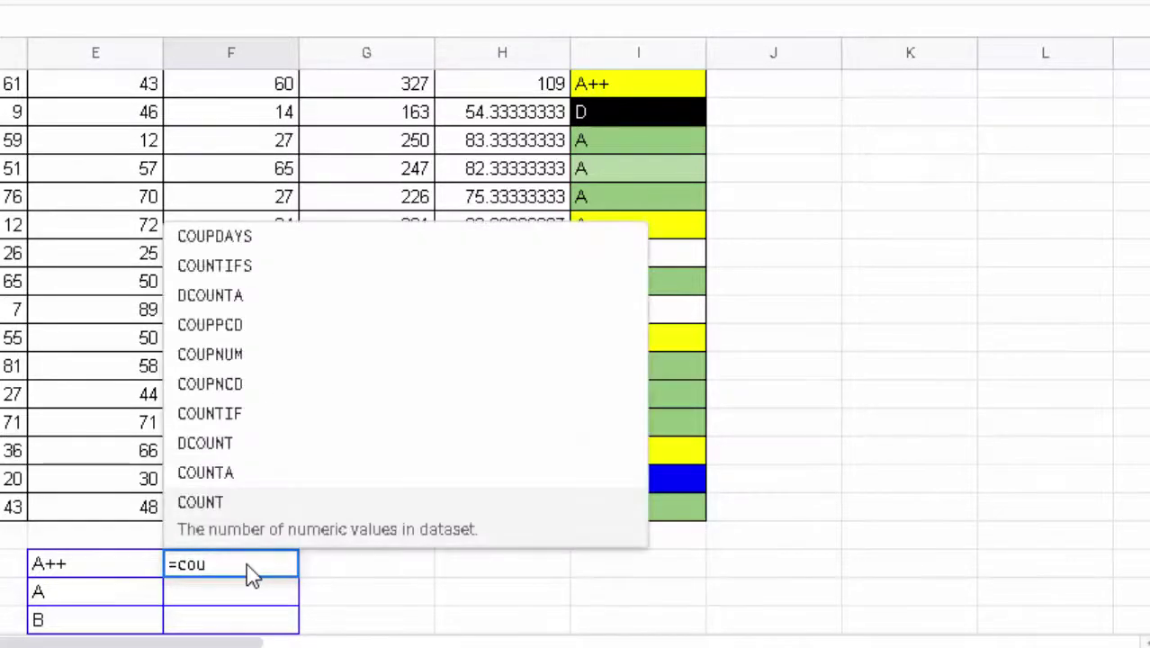
text(nti)
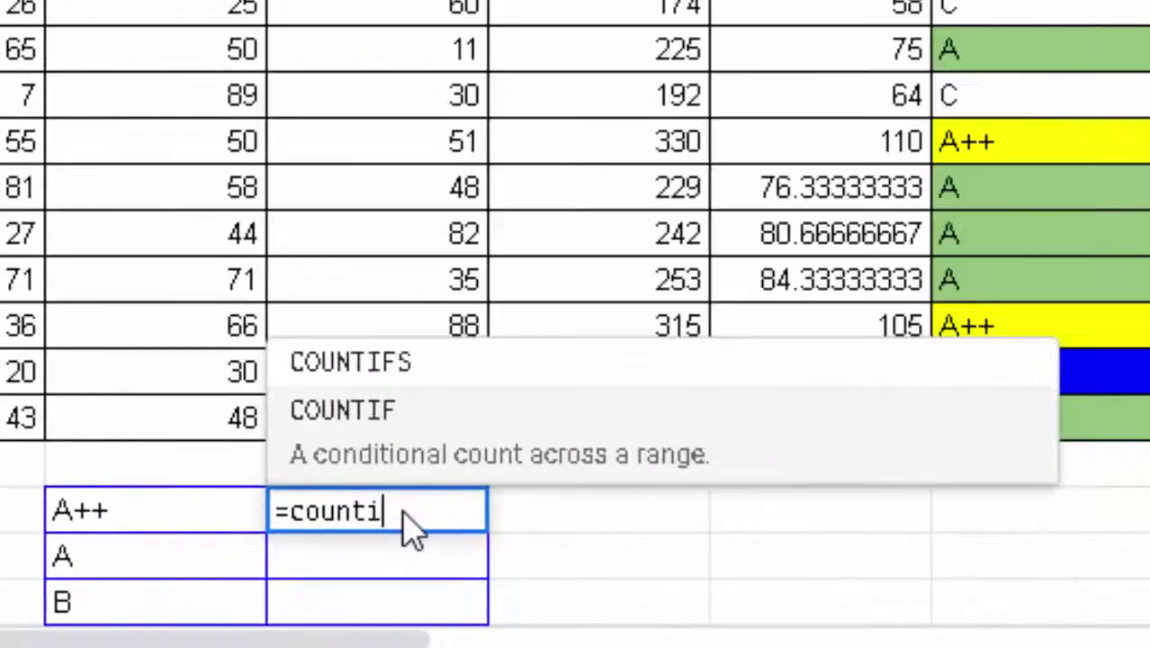
text(f()
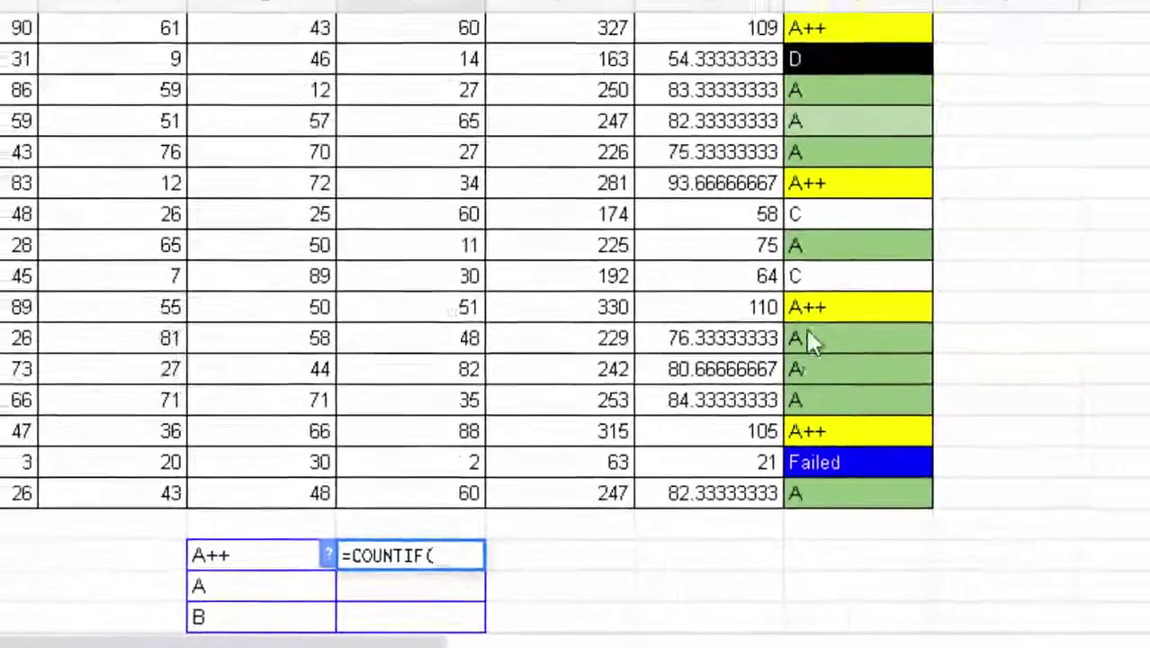
scroll(849, 58, up, 2)
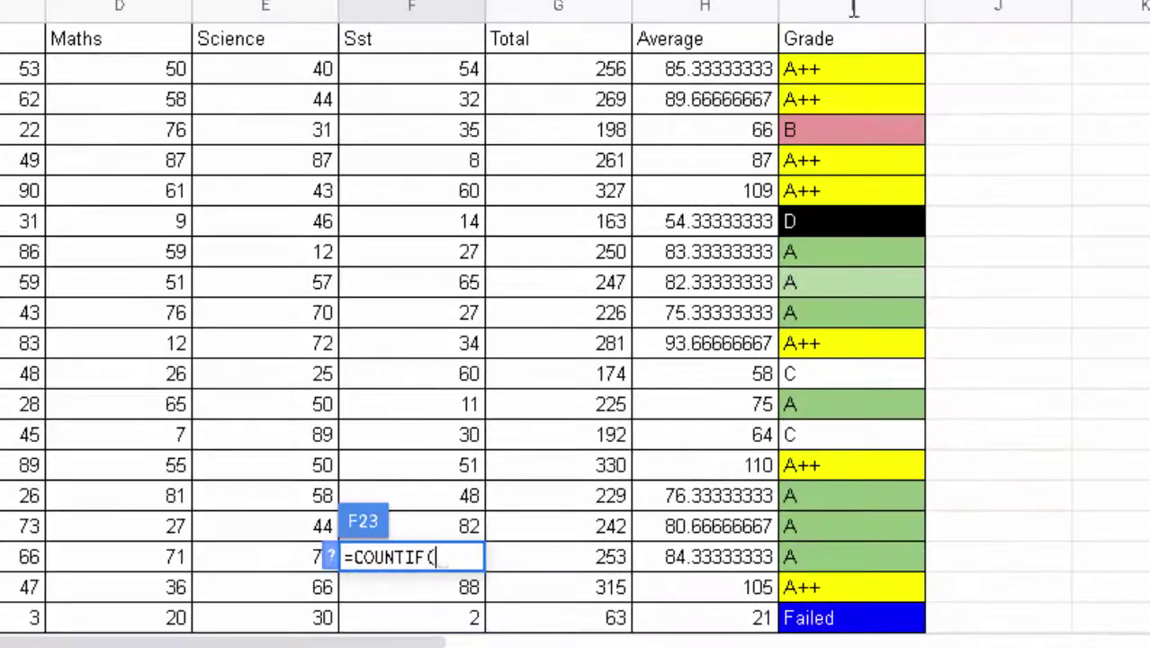
drag(847, 71, 861, 638)
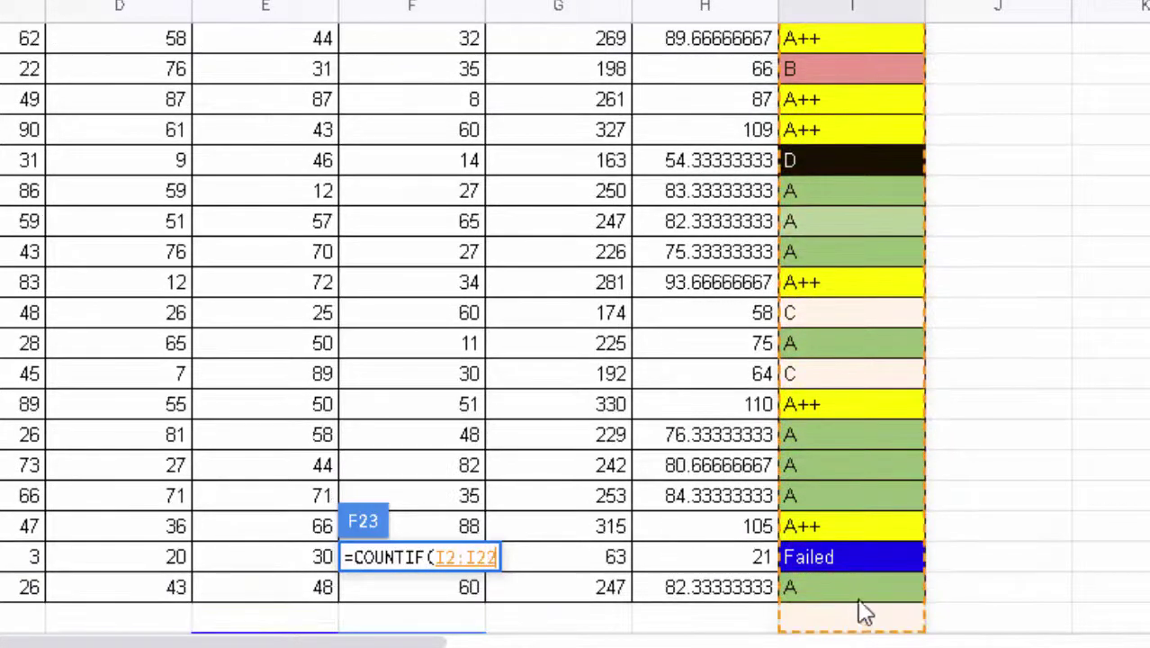
drag(861, 638, 854, 597)
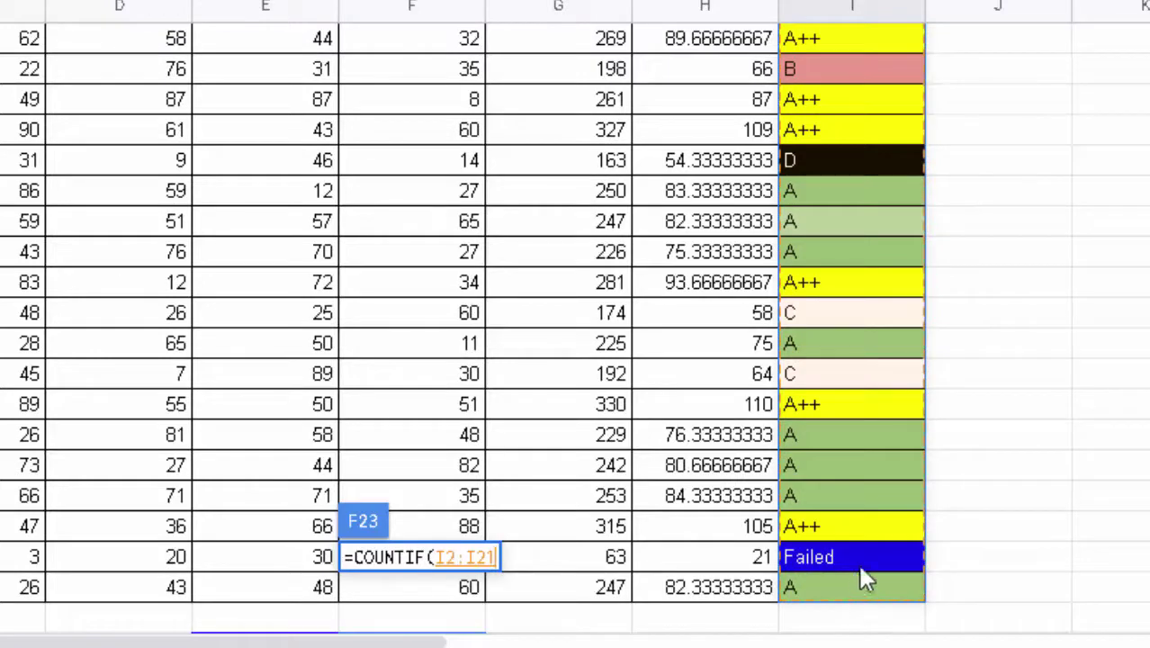
scroll(841, 326, up, 2)
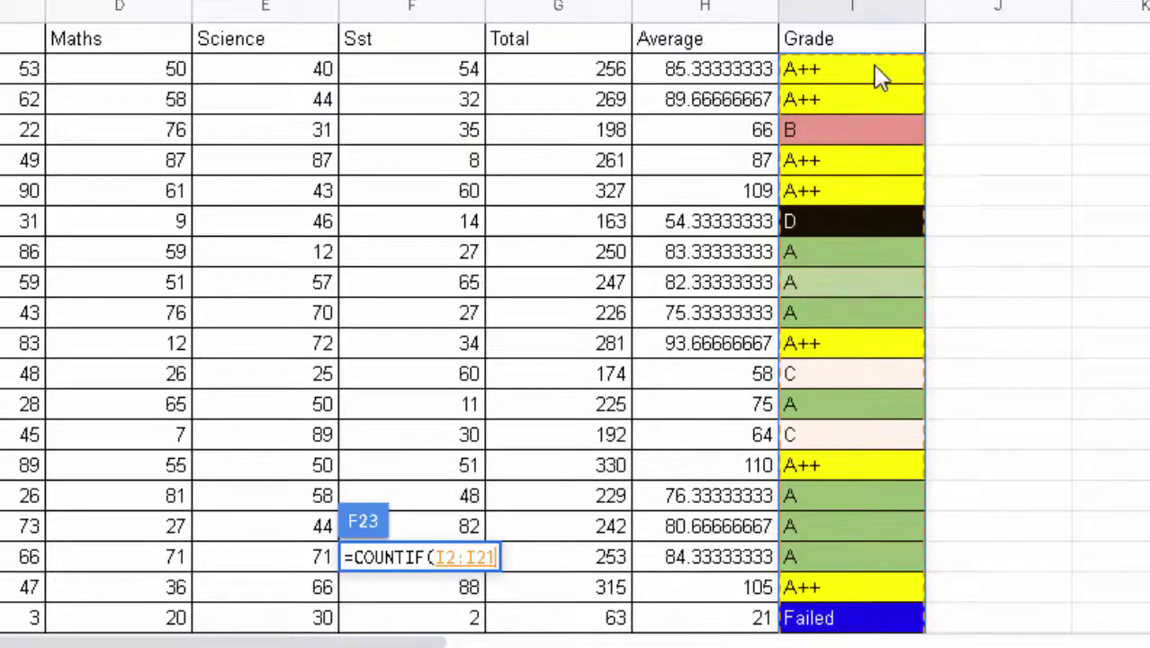
mouse_move(878, 77)
mouse_down()
mouse_move(871, 511)
mouse_move(869, 500)
mouse_up()
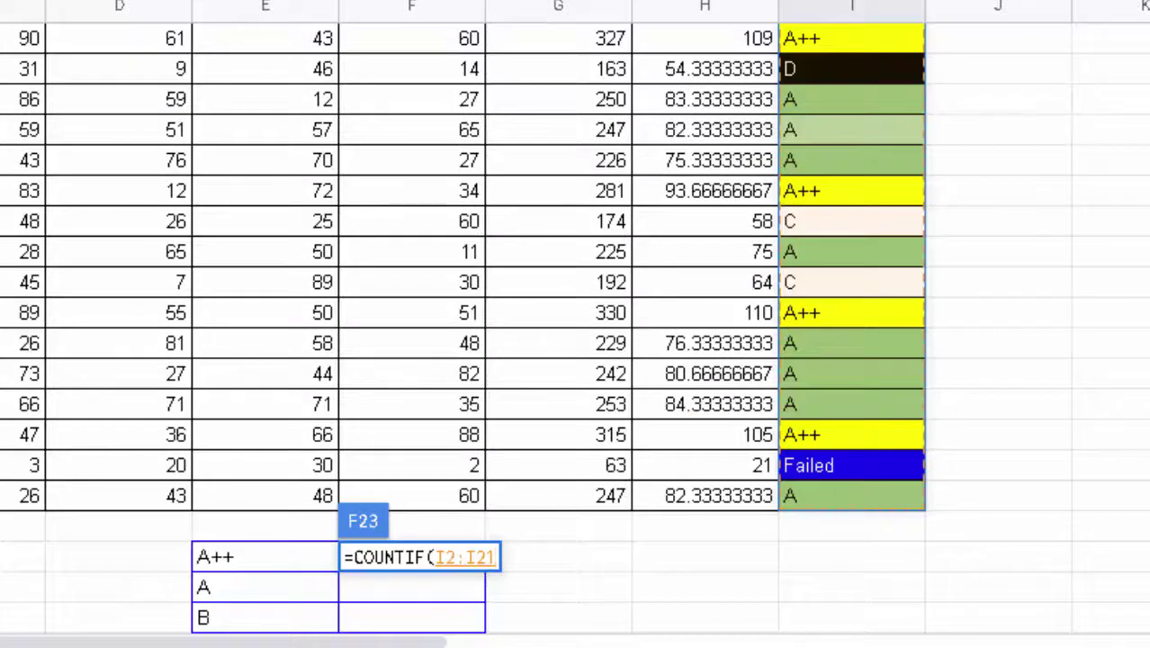
text(,")
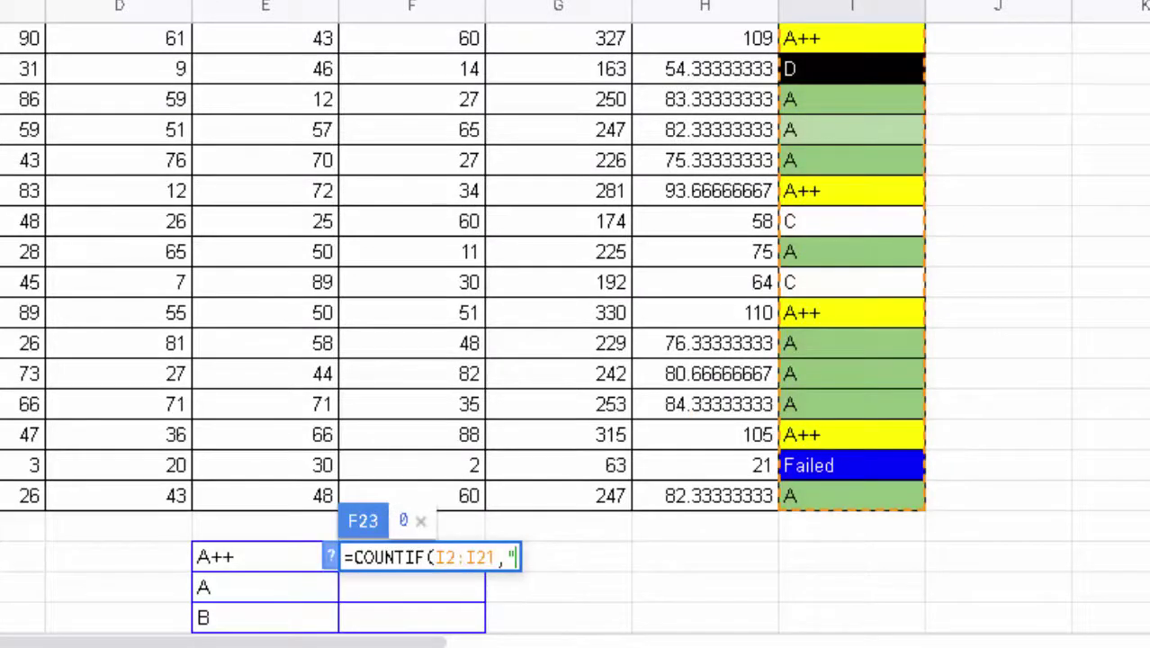
text(A+)
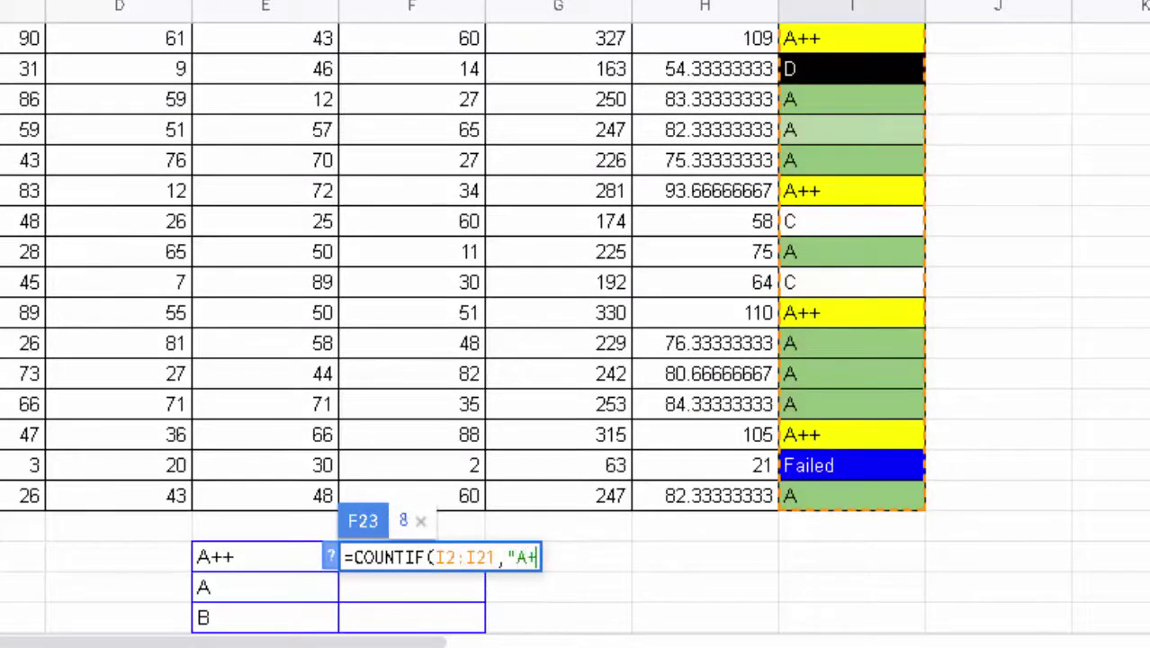
text(+)
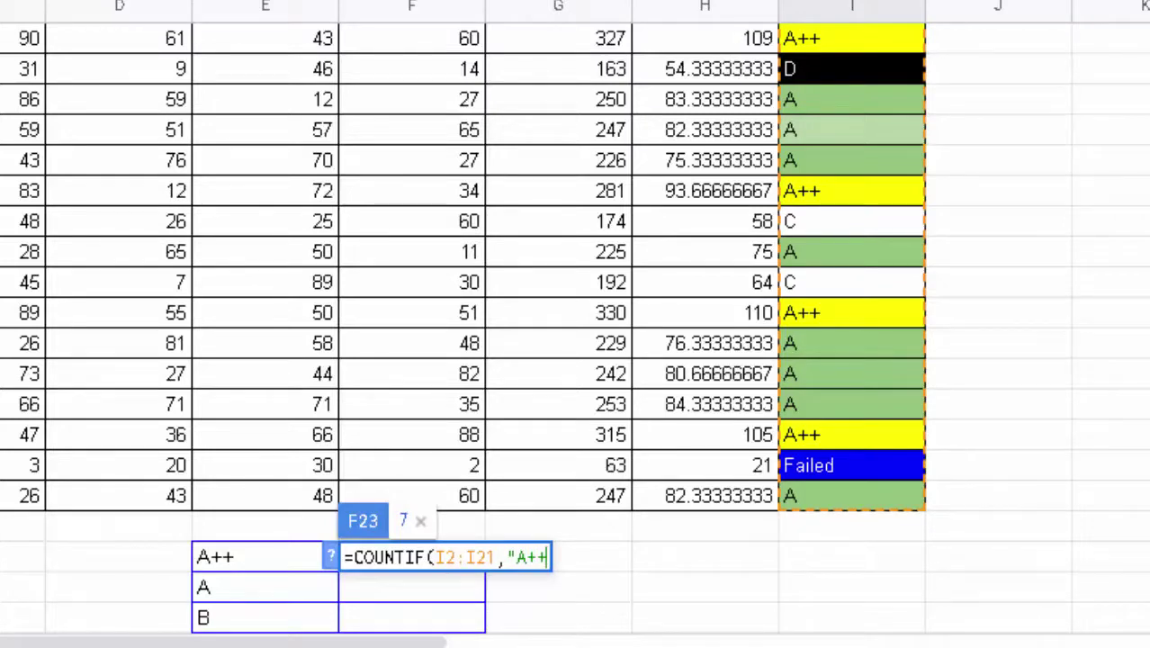
text("))
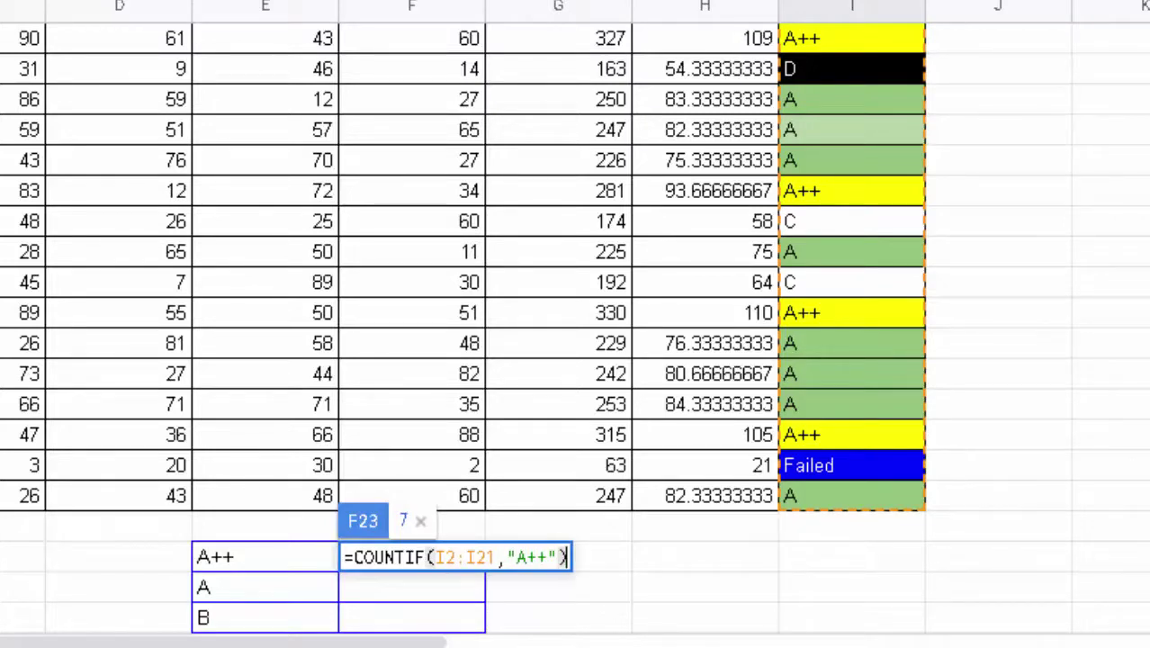
key(Return)
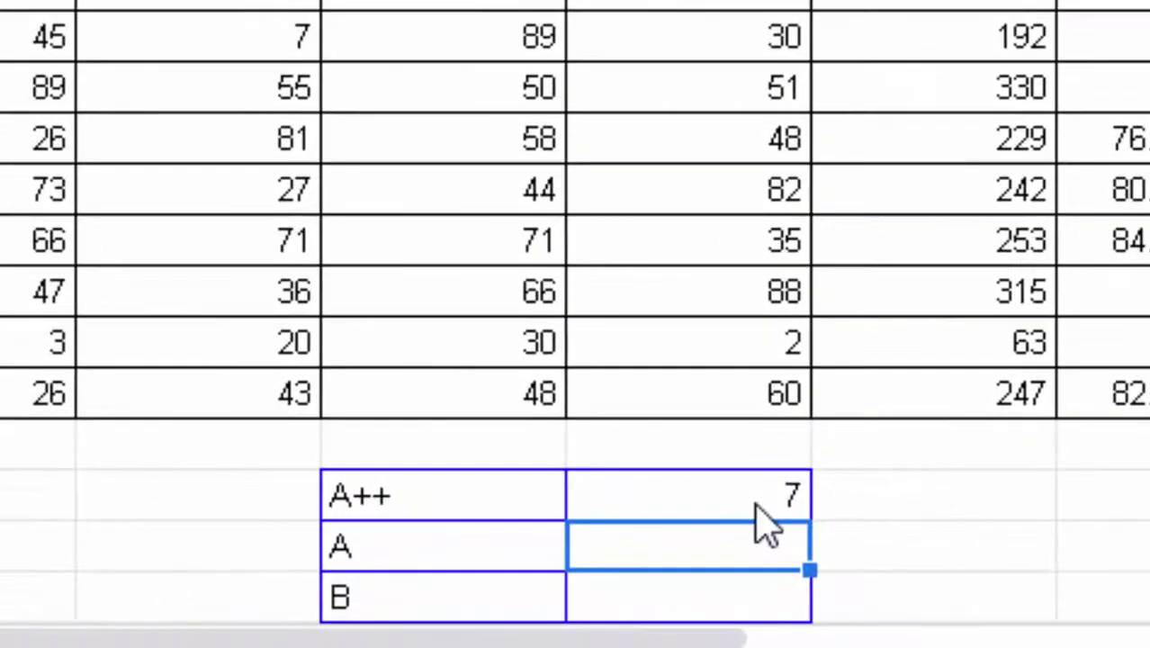
- Fill the A++ COUNTIF formula from F23 down through the Failed row of the summary
click(757, 508)
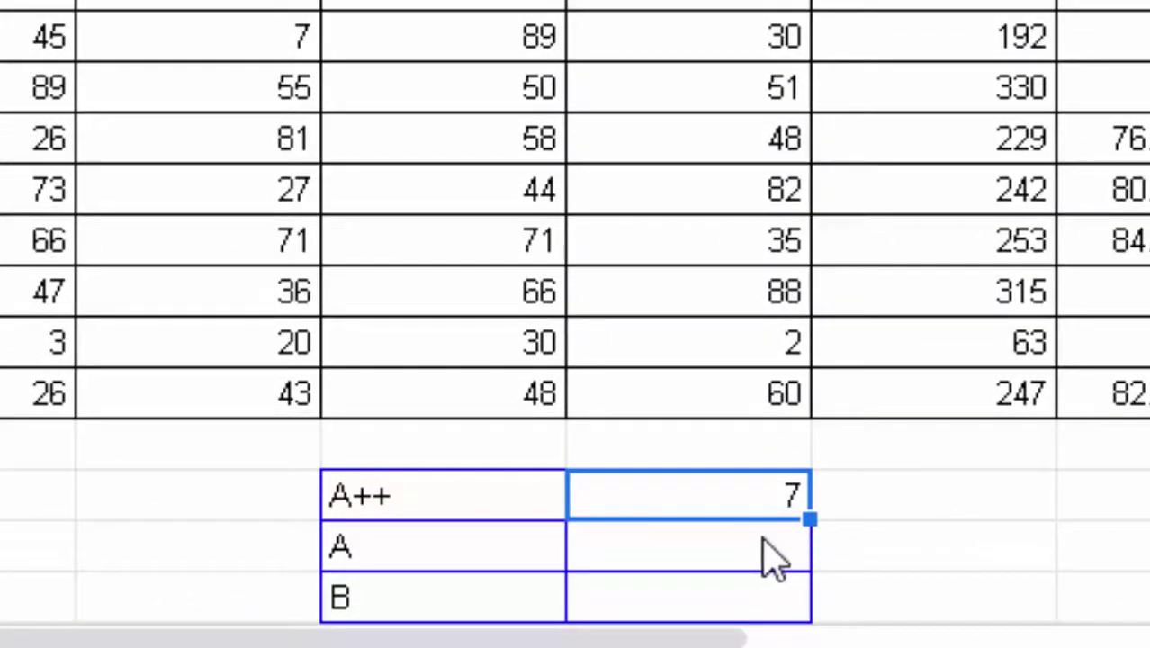
scroll(767, 549, down, 2)
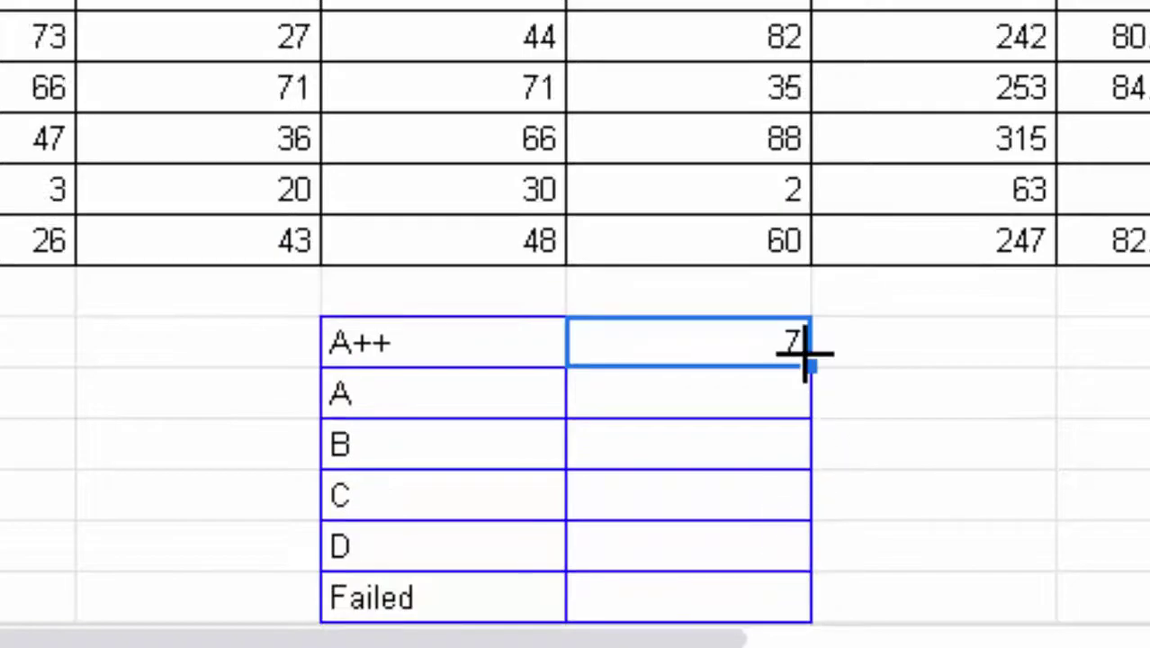
mouse_move(809, 362)
mouse_down()
mouse_move(823, 634)
mouse_move(792, 592)
mouse_up()
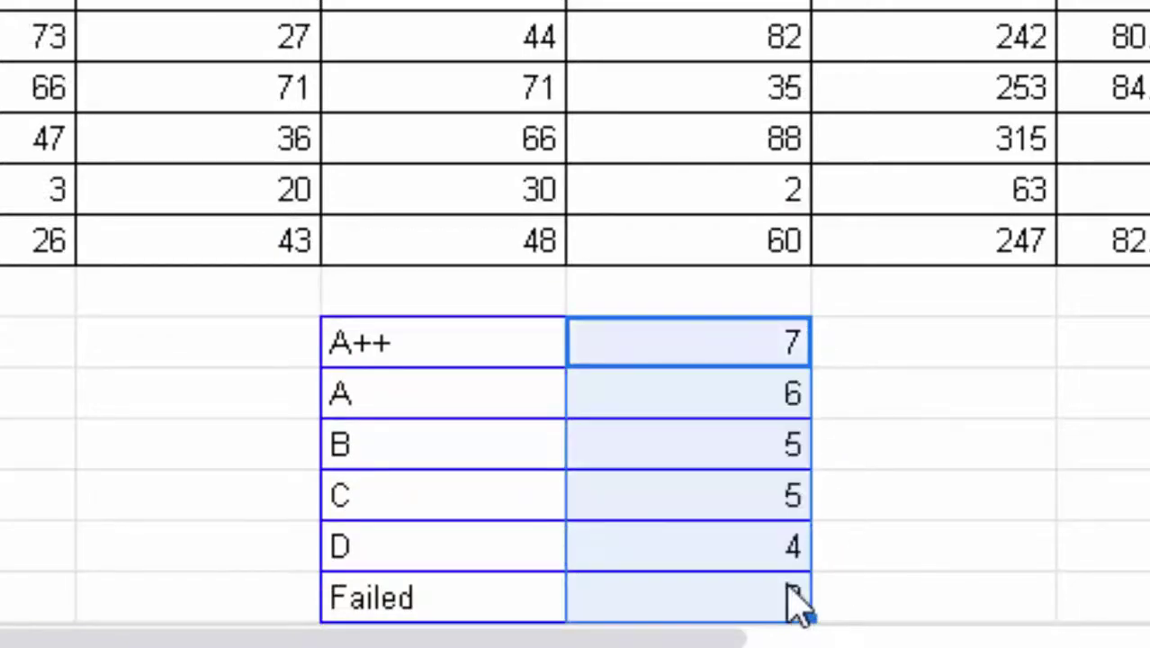
scroll(794, 602, up, 1)
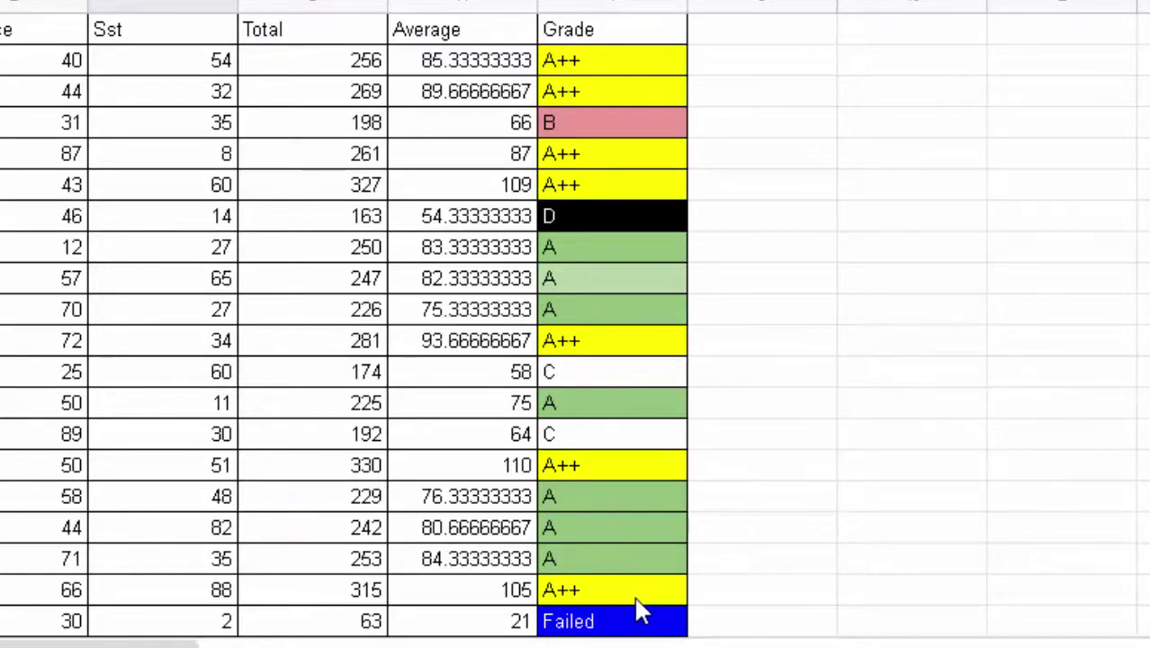
scroll(637, 595, down, 2)
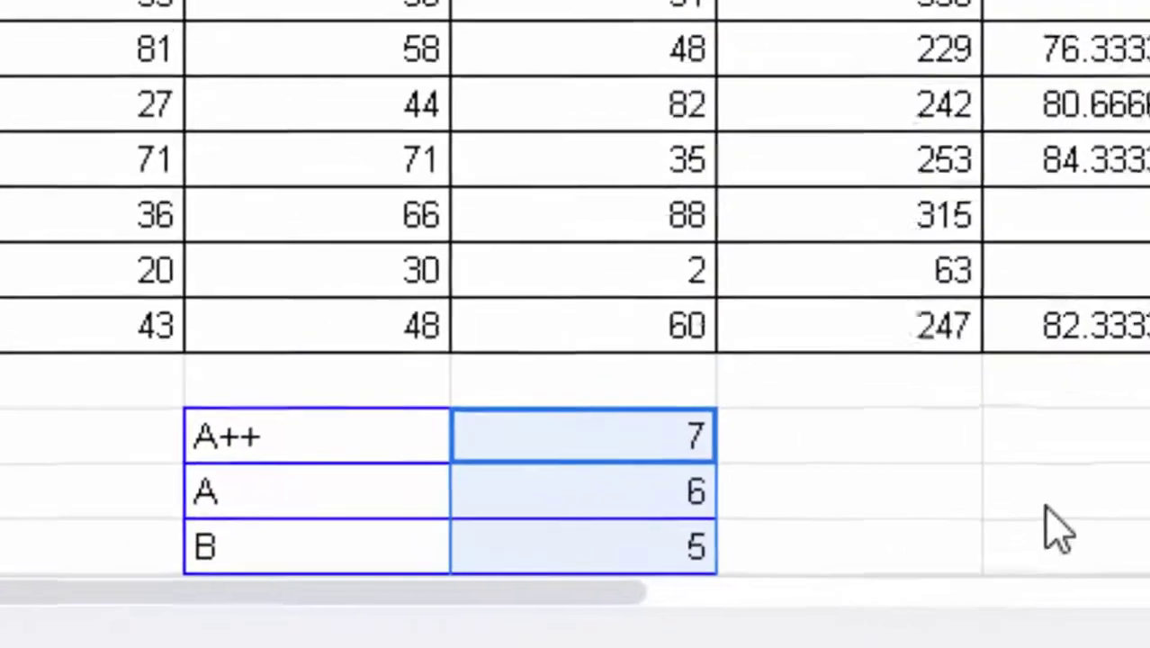
scroll(757, 513, up, 2)
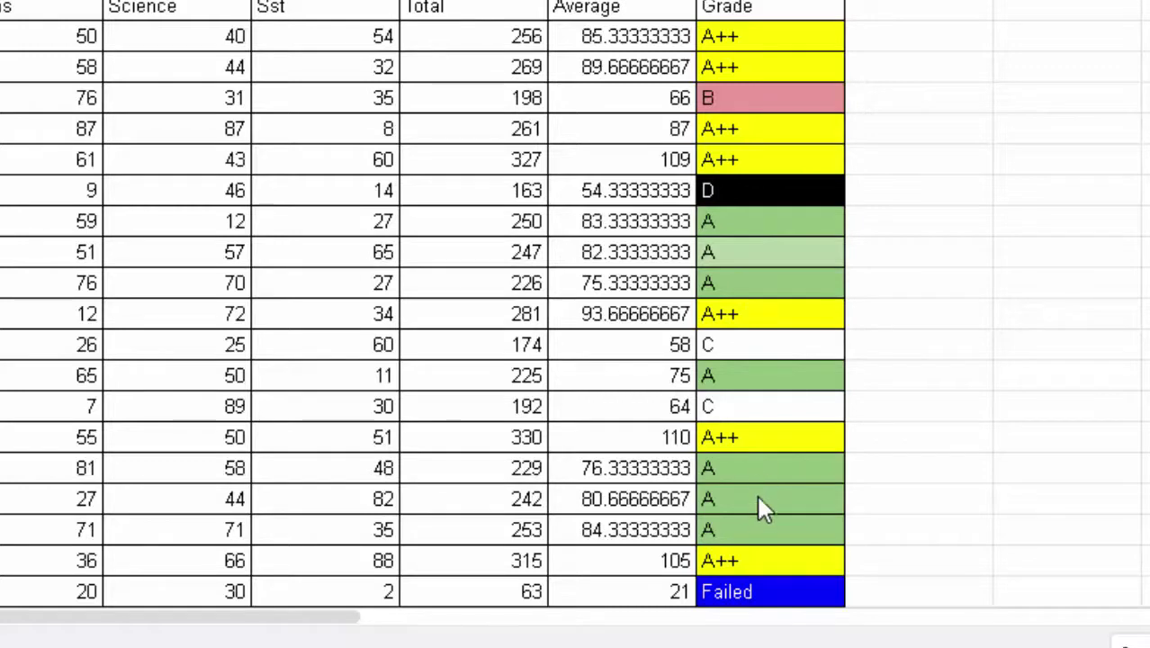
scroll(760, 517, down, 2)
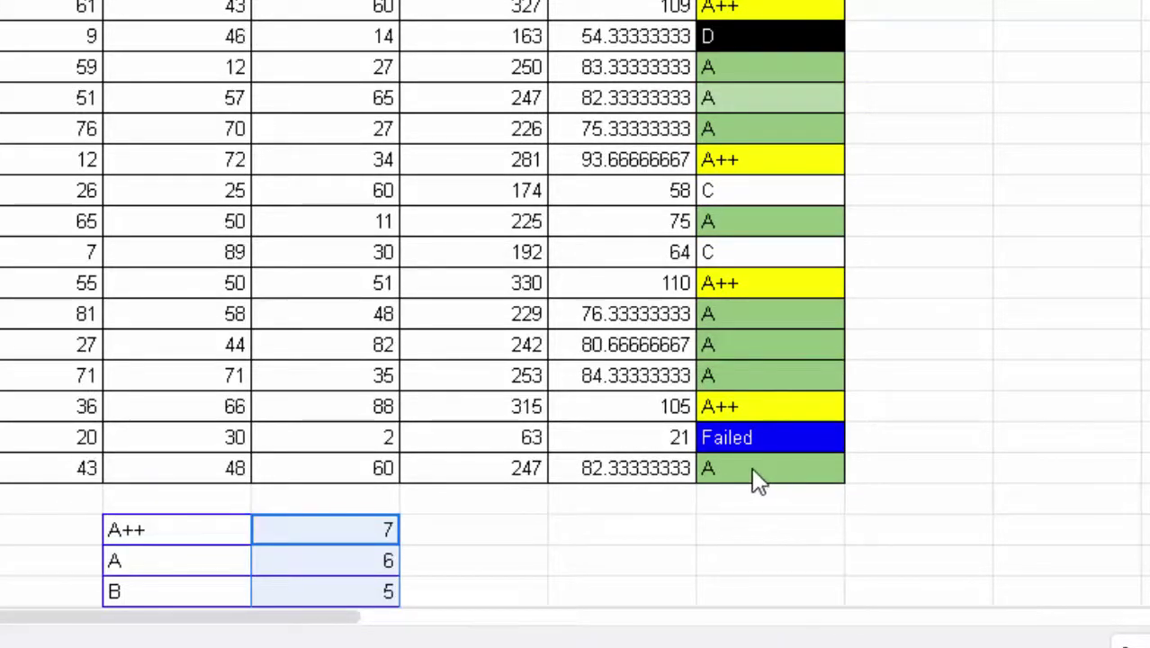
- Rewrite the A row count as COUNTIF(I3:I22,"A"), which now shows 8
click(315, 565)
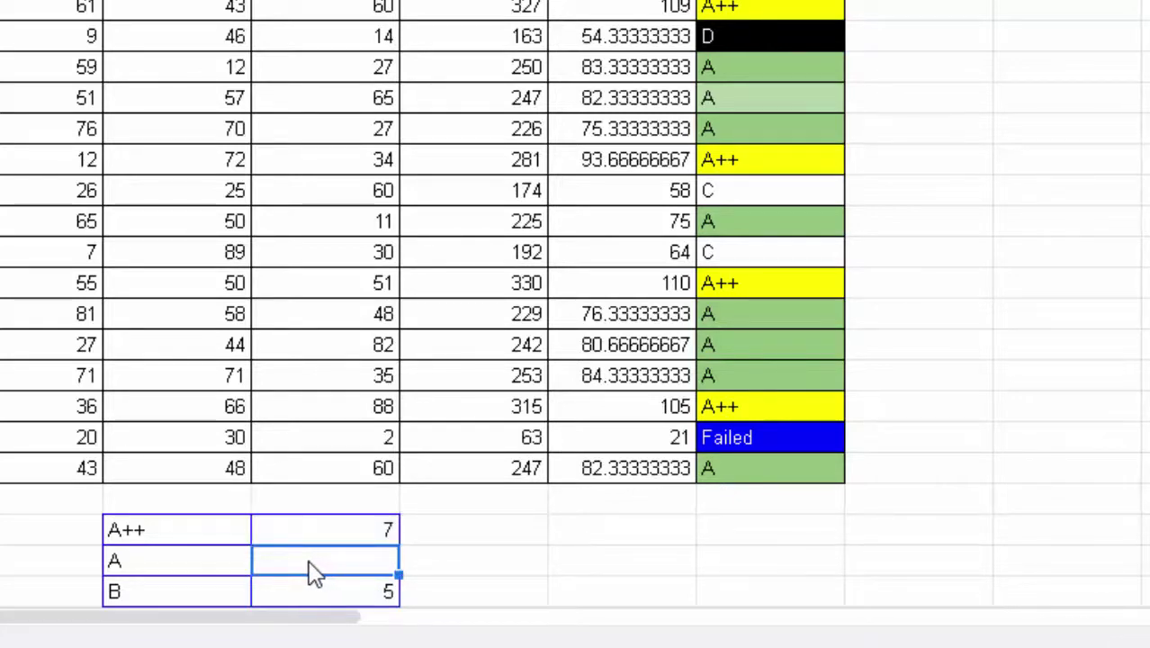
text(=counti)
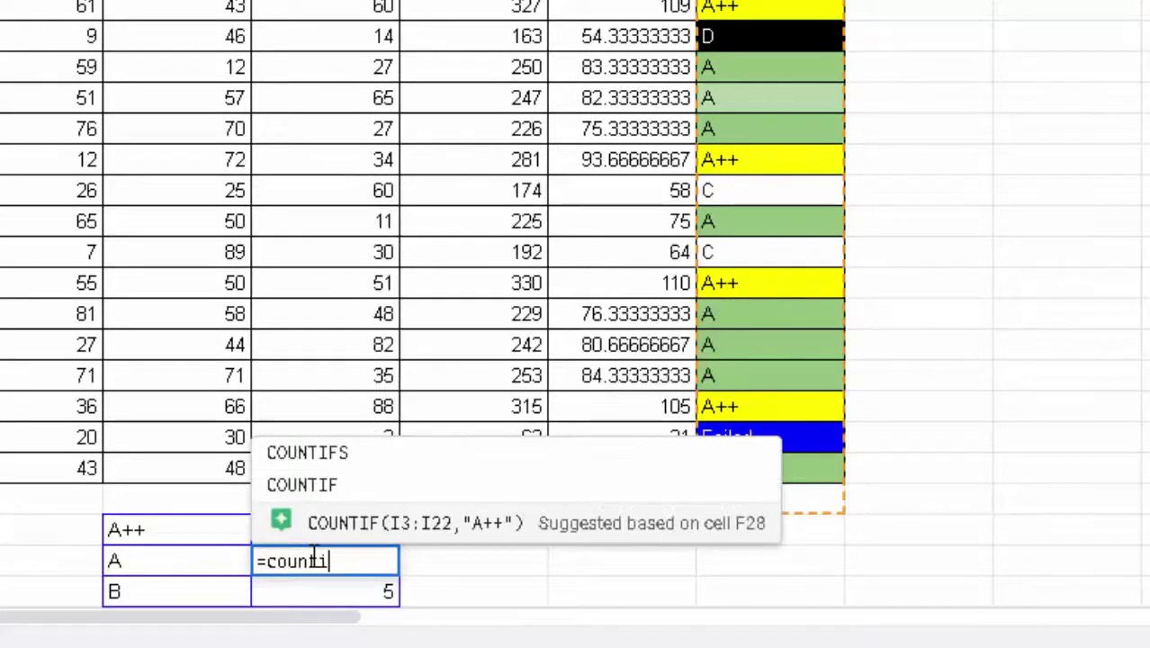
text(f)
key(Tab)
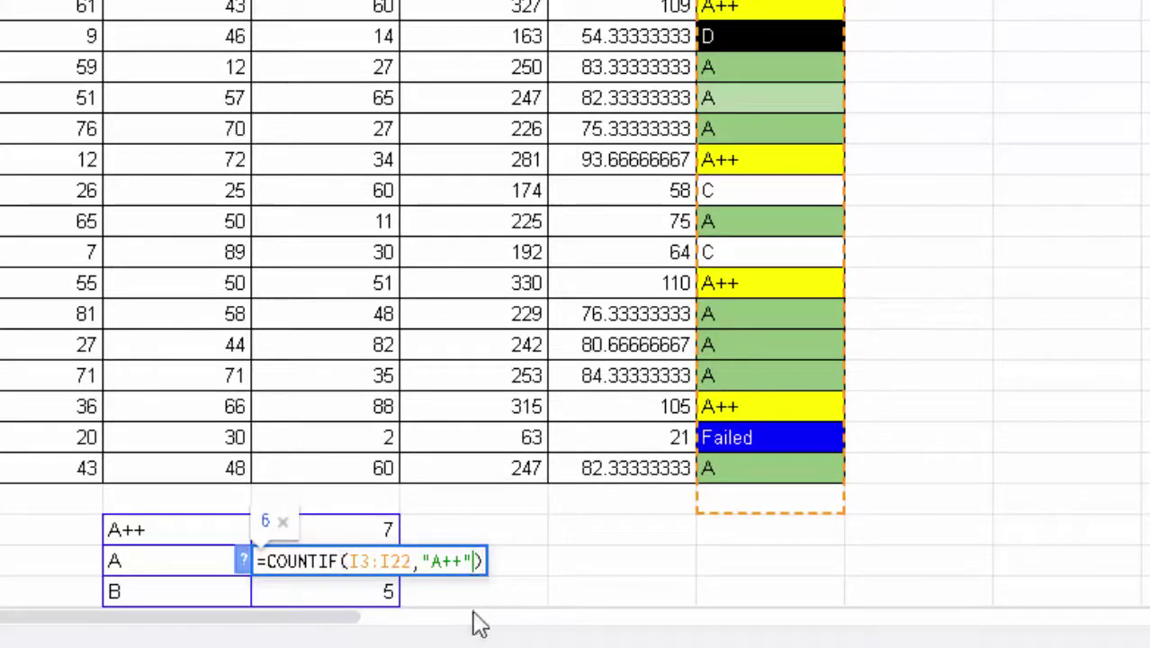
key(BackSpace)
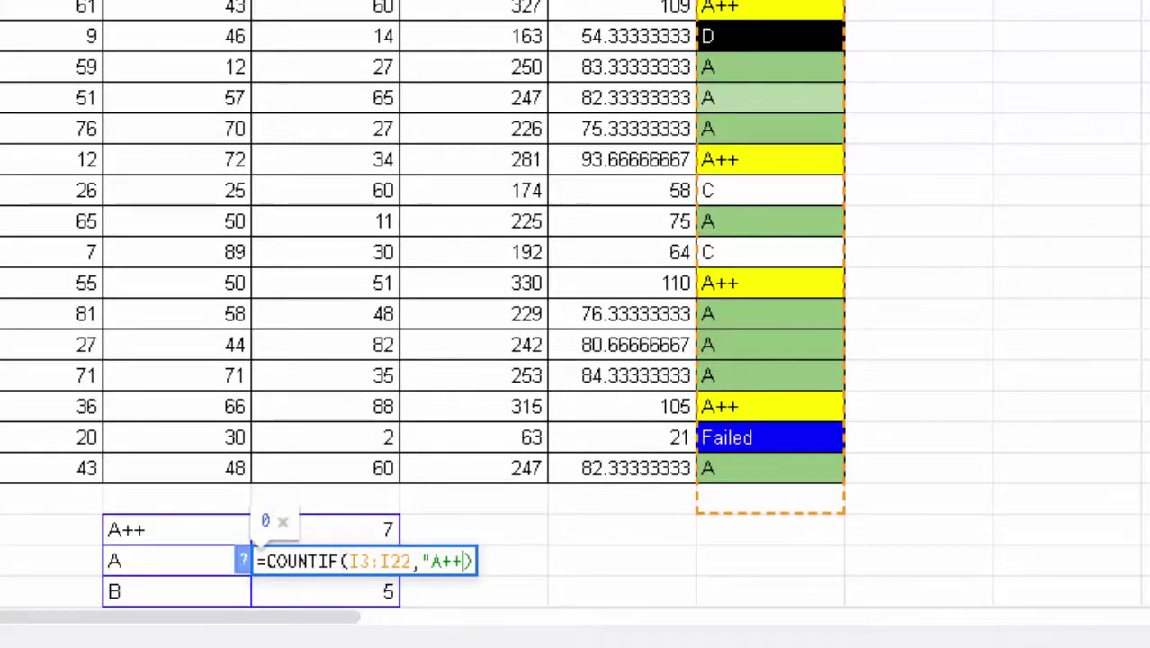
key(BackSpace)
key(BackSpace)
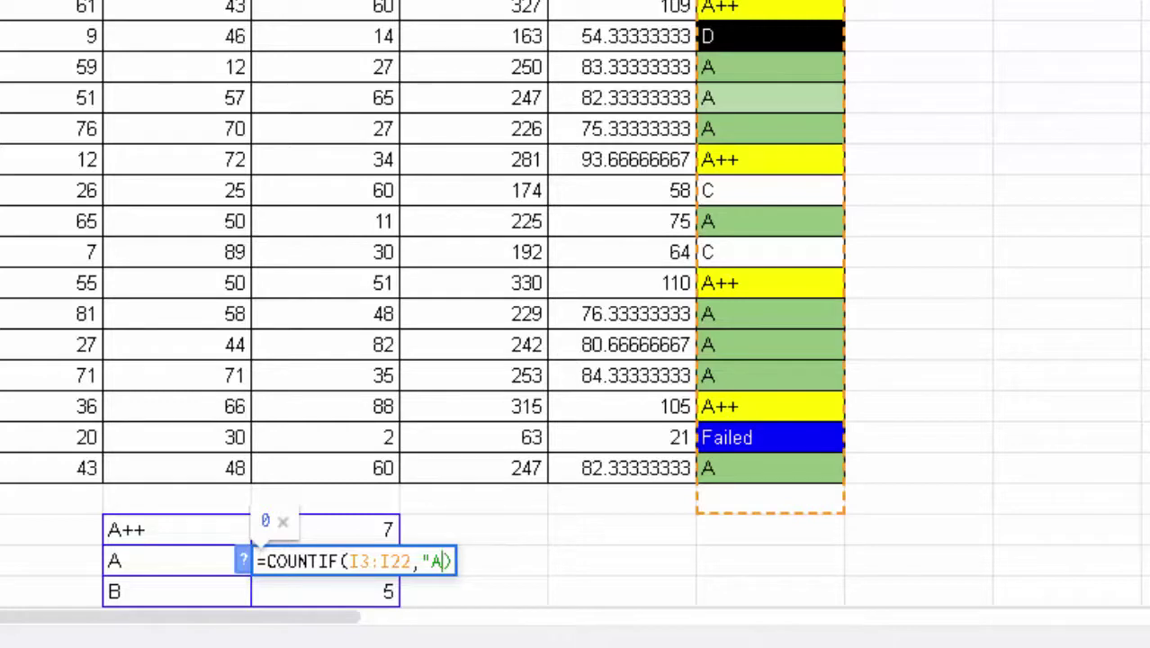
text(")
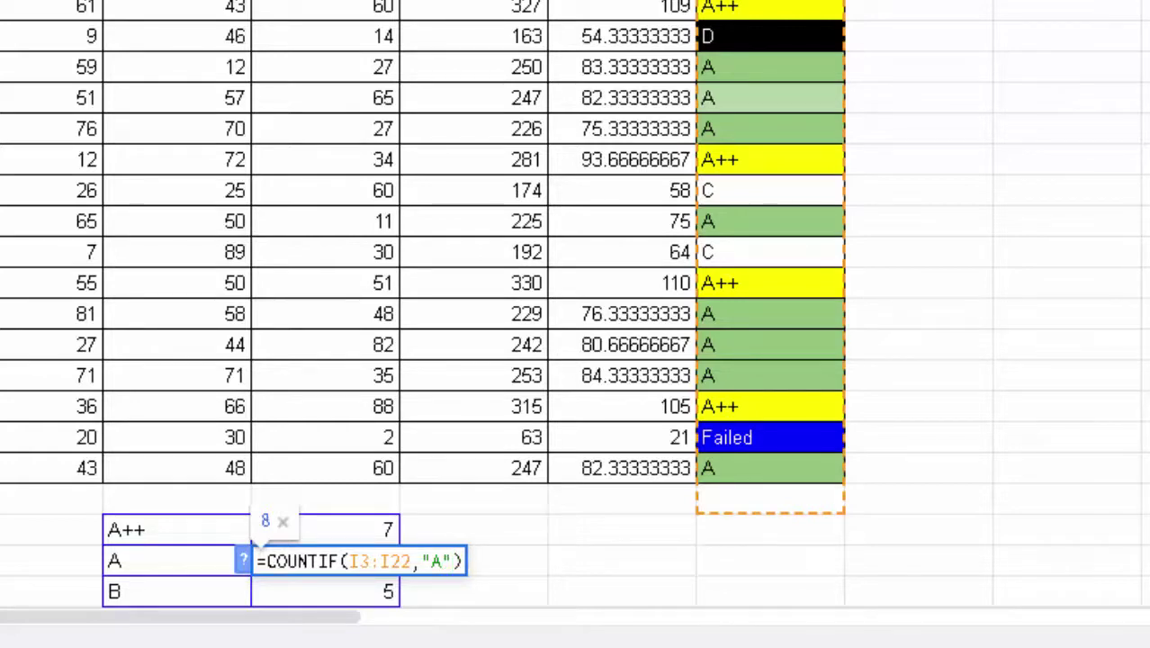
key(Return)
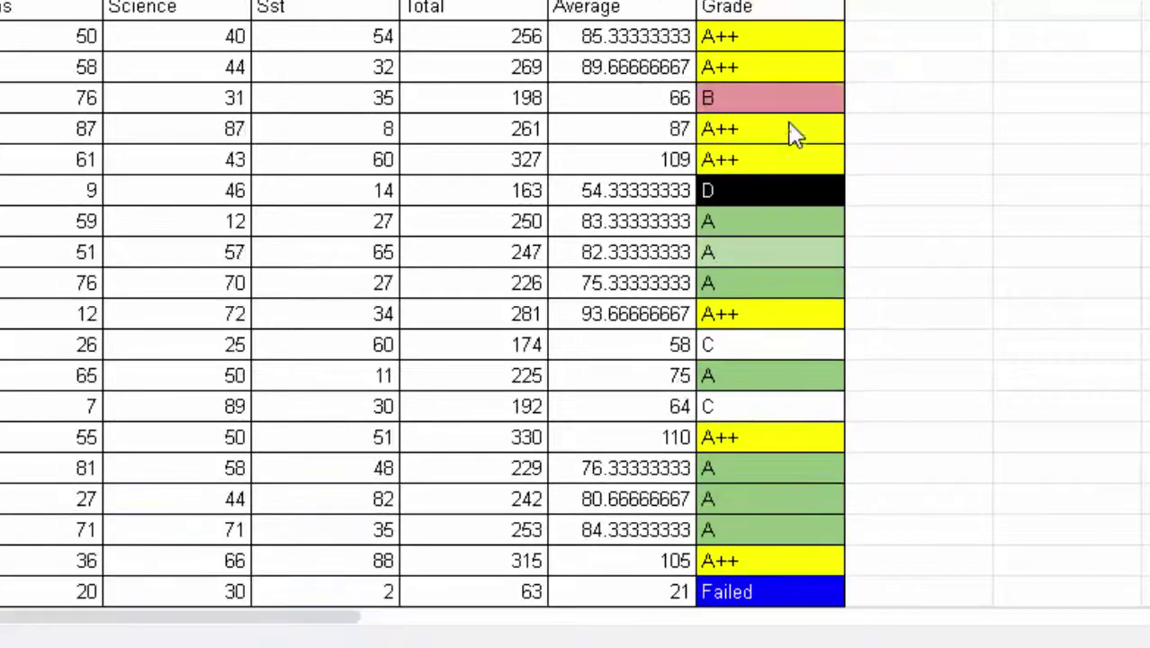
- Change the B row's COUNTIF criterion from "A++" to "B"
scroll(791, 126, up, 2)
scroll(814, 438, down, 3)
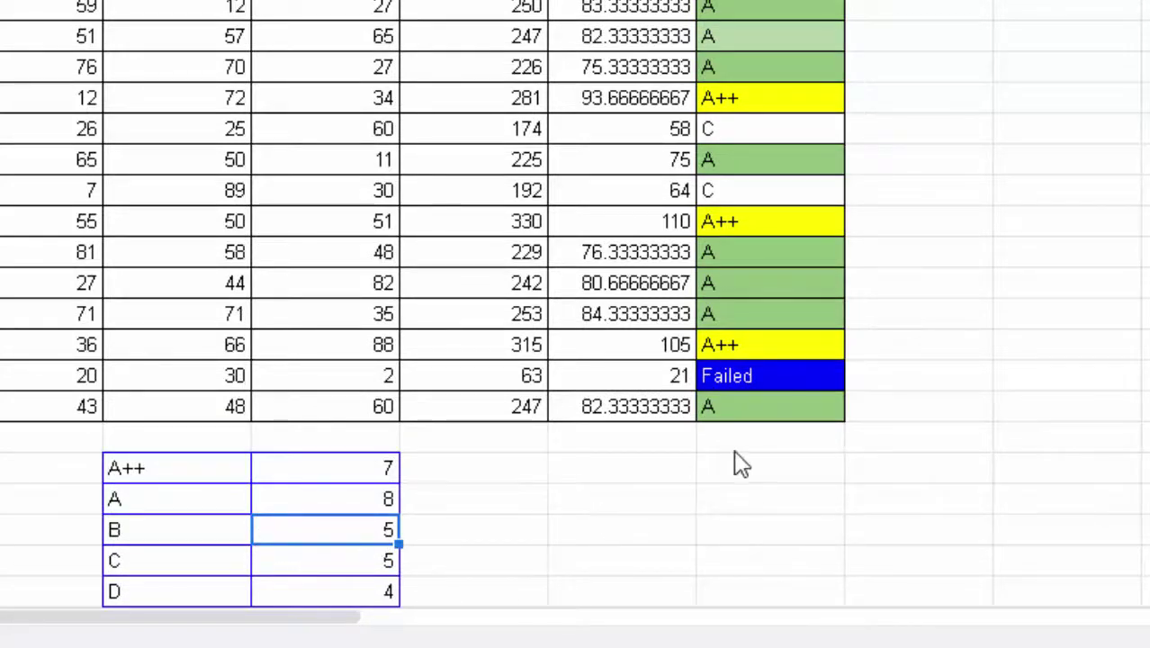
scroll(742, 456, up, 3)
scroll(688, 337, down, 3)
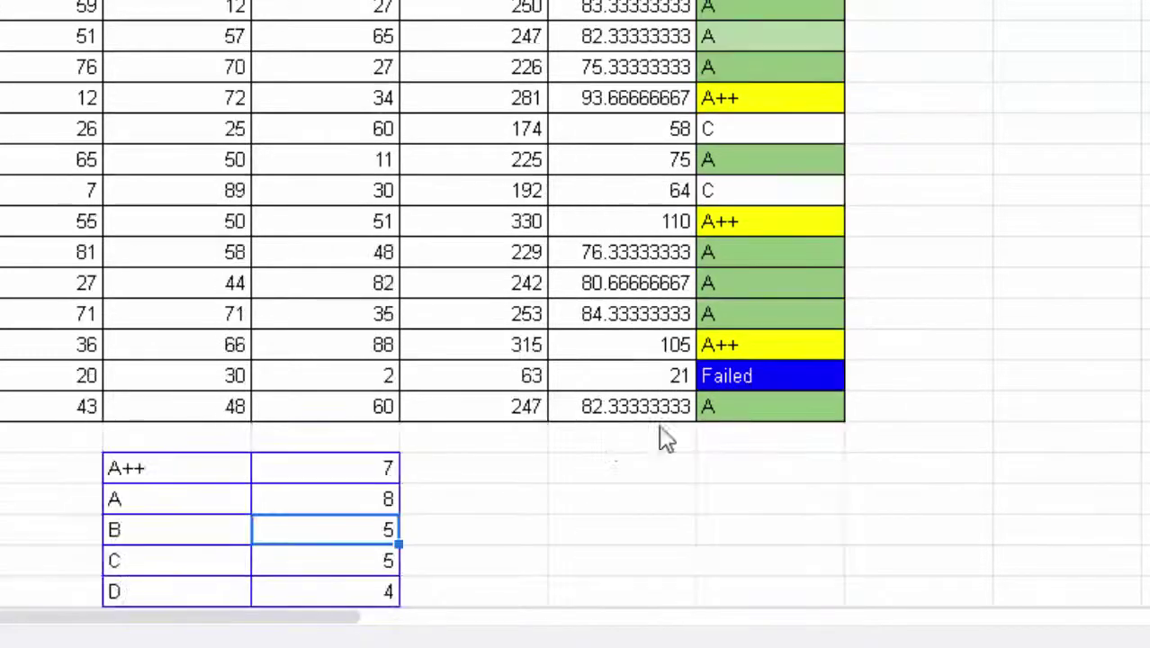
double_click(360, 529)
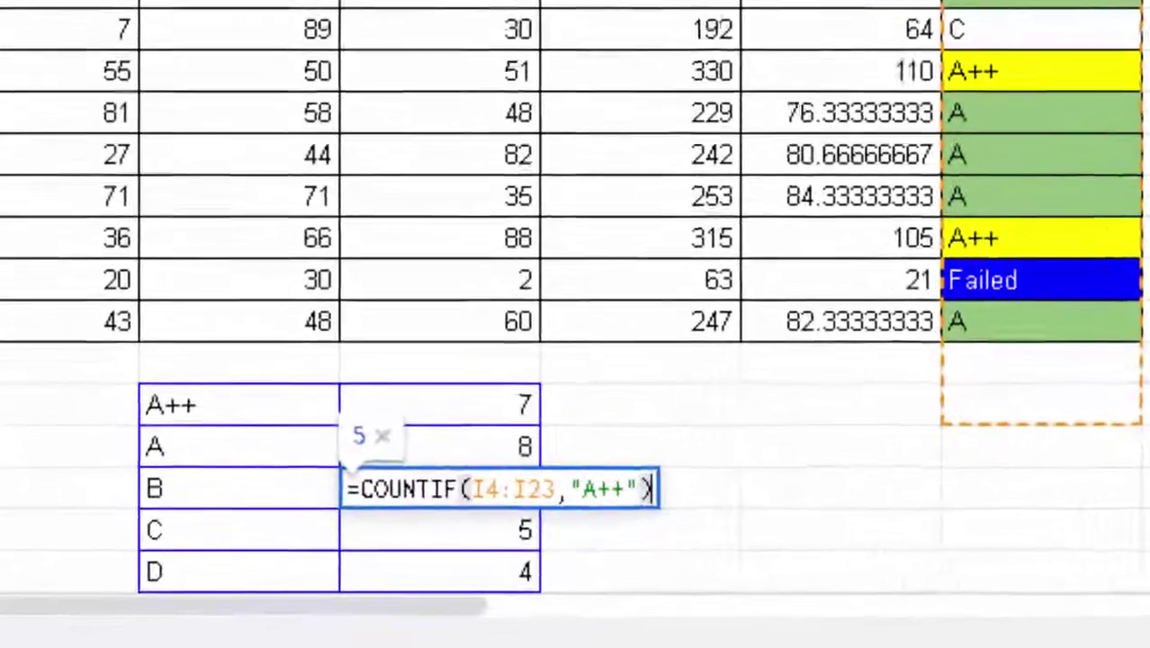
click(651, 485)
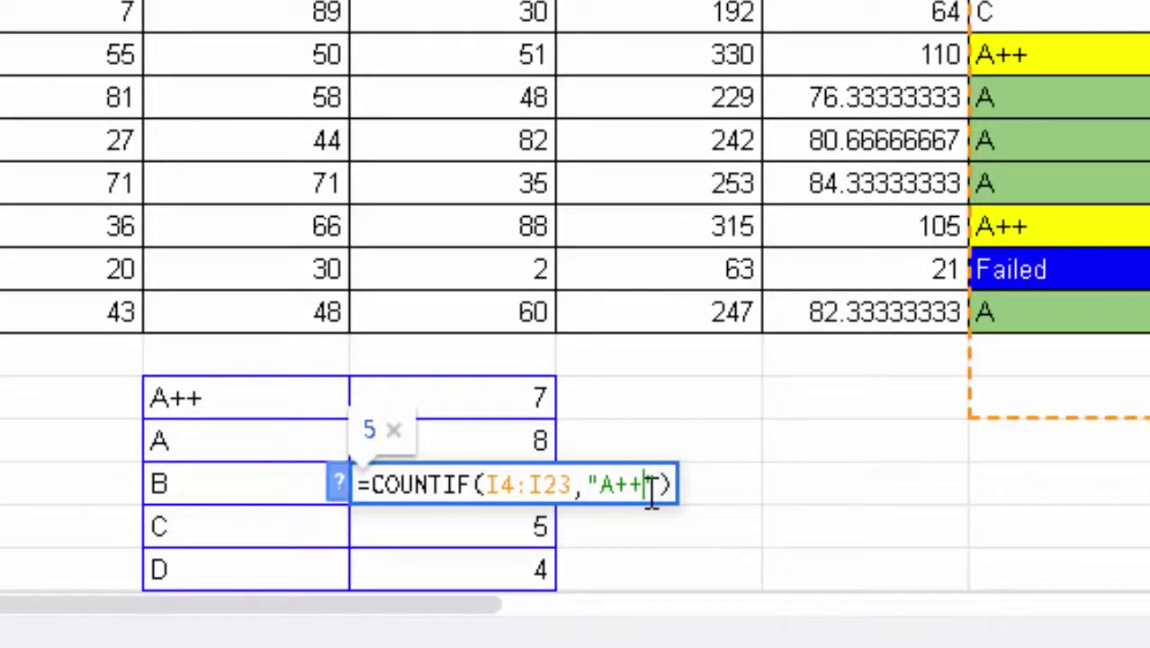
key(BackSpace)
key(BackSpace)
key(BackSpace)
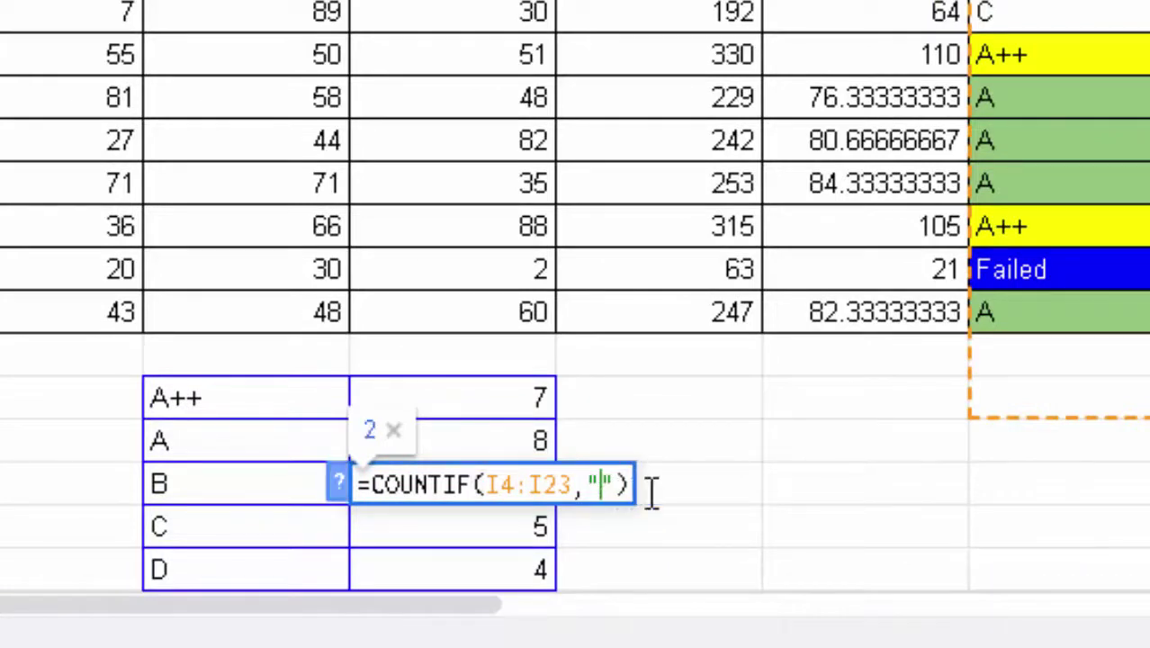
text(B)
key(Return)
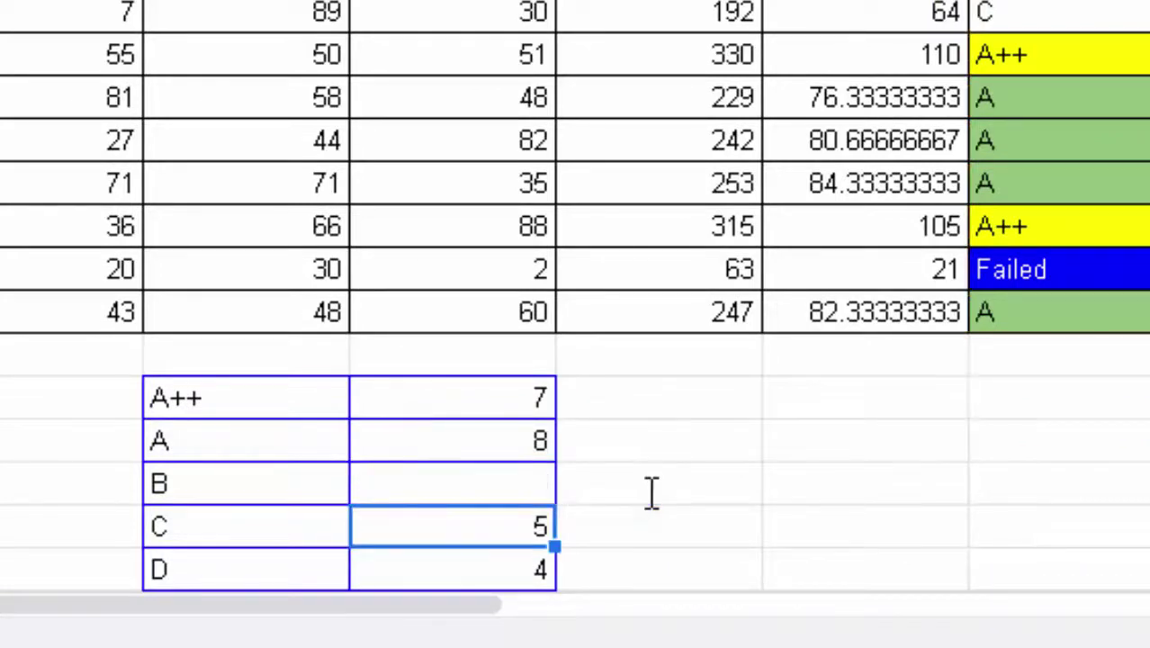
- Change the C row's COUNTIF criterion from "A++" to "C"
double_click(469, 502)
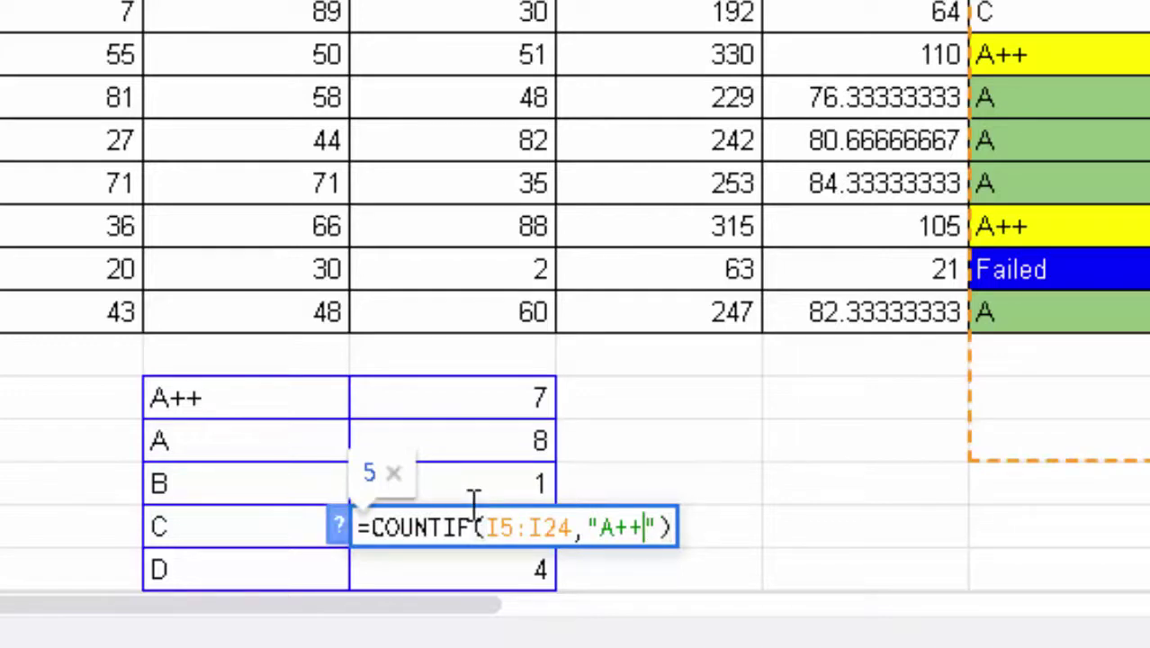
key(BackSpace)
key(BackSpace)
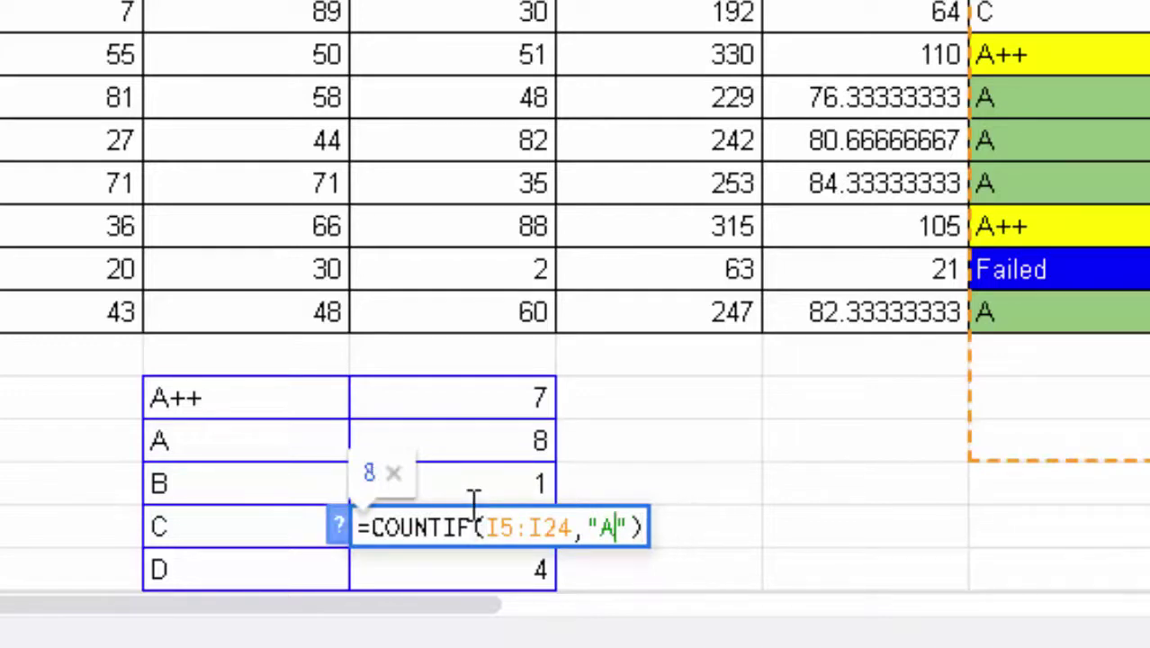
key(BackSpace)
text(C)
key(Return)
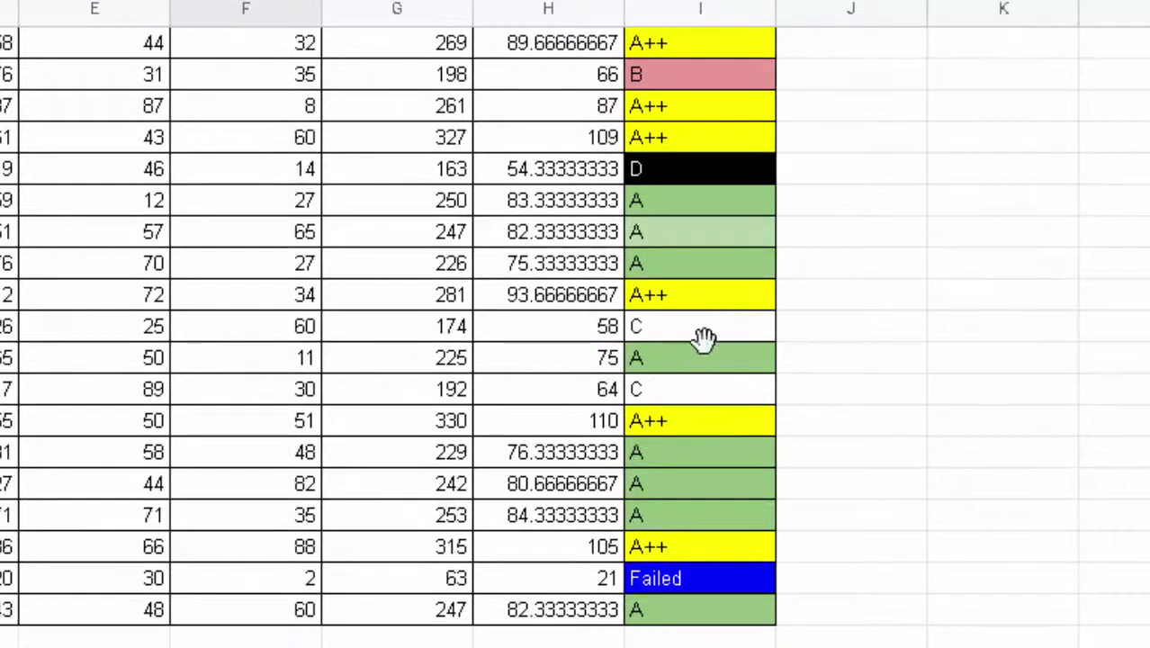
scroll(706, 346, up, 1)
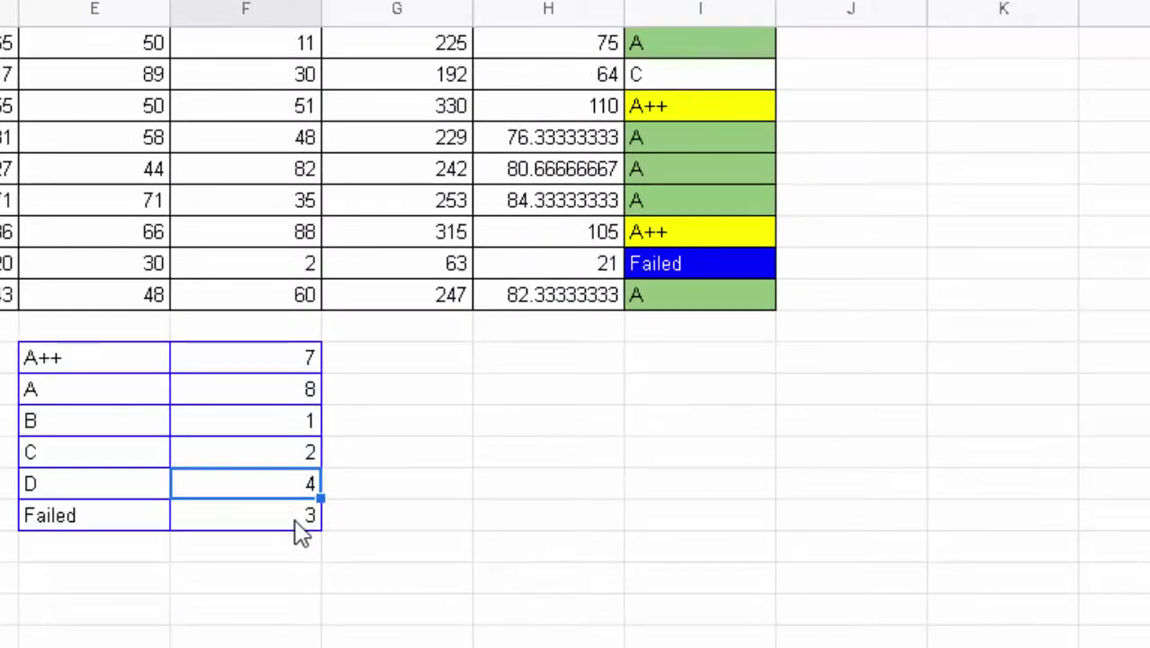
- Change the D row's COUNTIF criterion from "A++" to "D", giving a count of 1
key(F2)
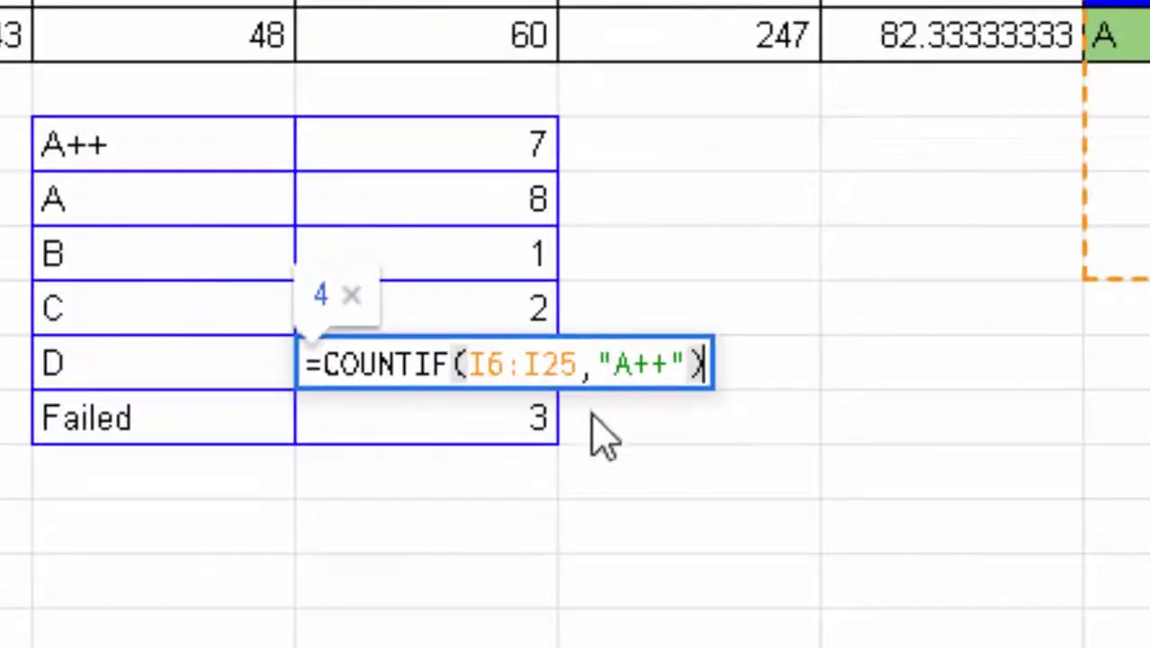
click(676, 369)
key(BackSpace)
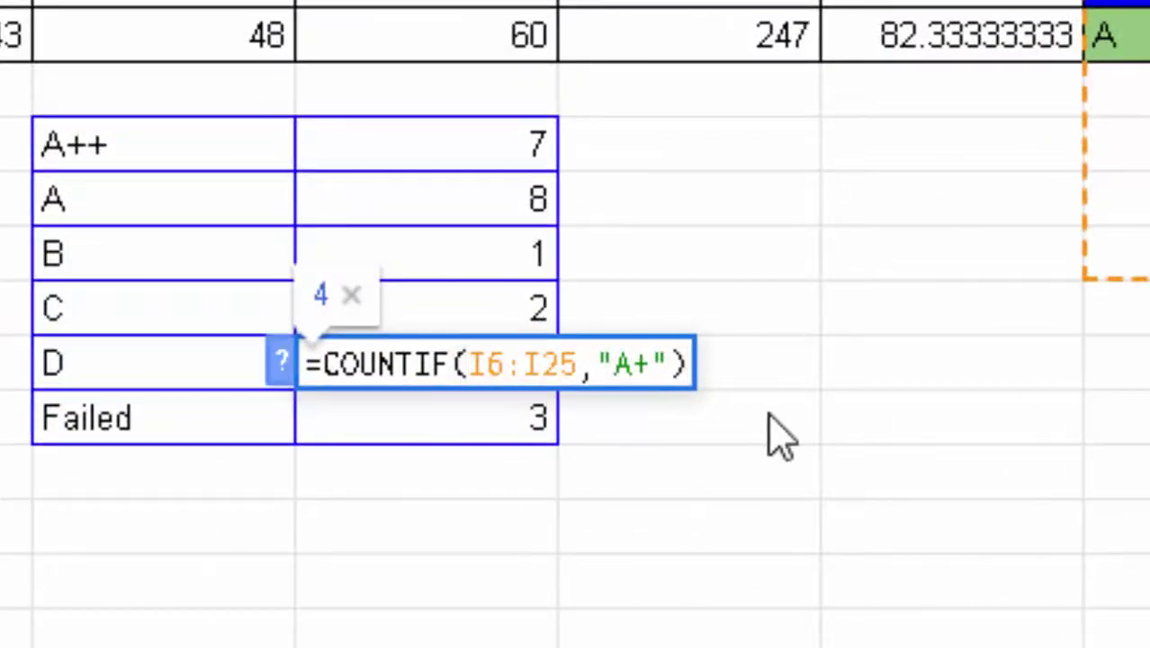
key(BackSpace)
key(BackSpace)
text(D)
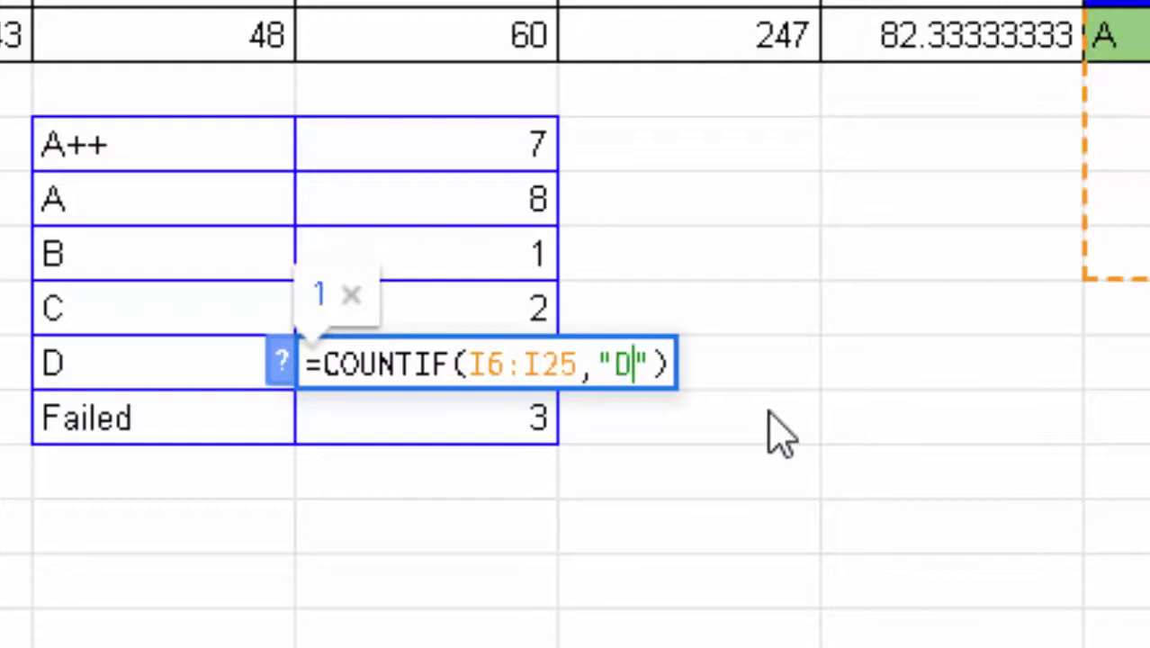
key(Return)
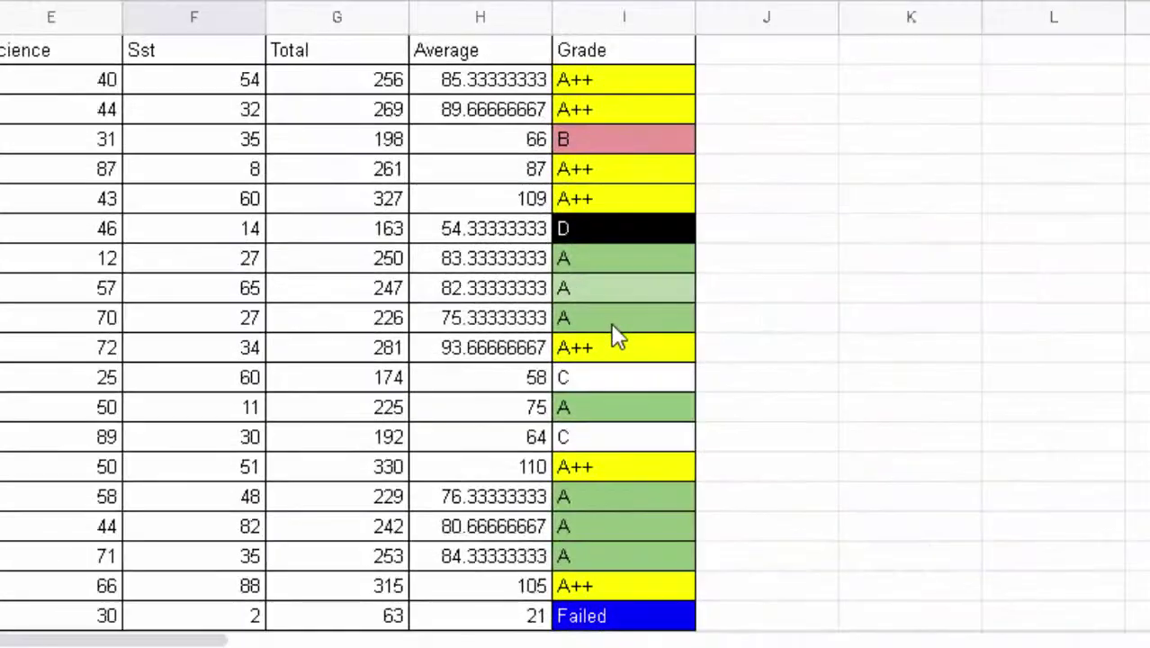
scroll(621, 360, down, 1)
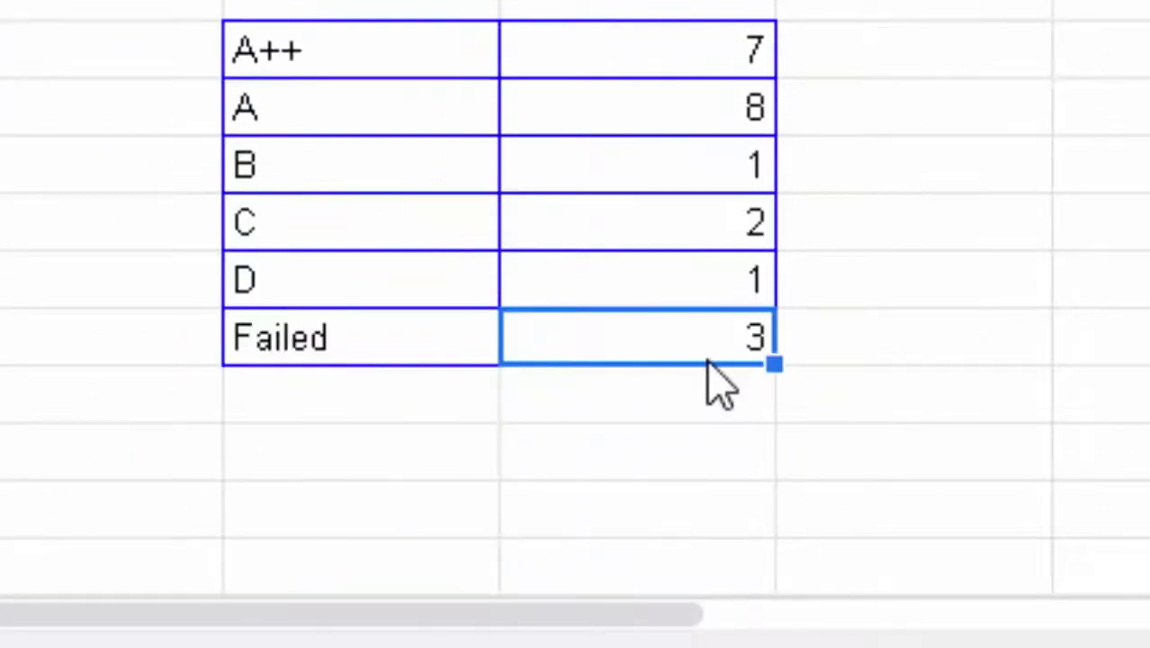
- Change the Failed row's COUNTIF criterion from "A++" to "Failed", giving a count of 1
double_click(749, 351)
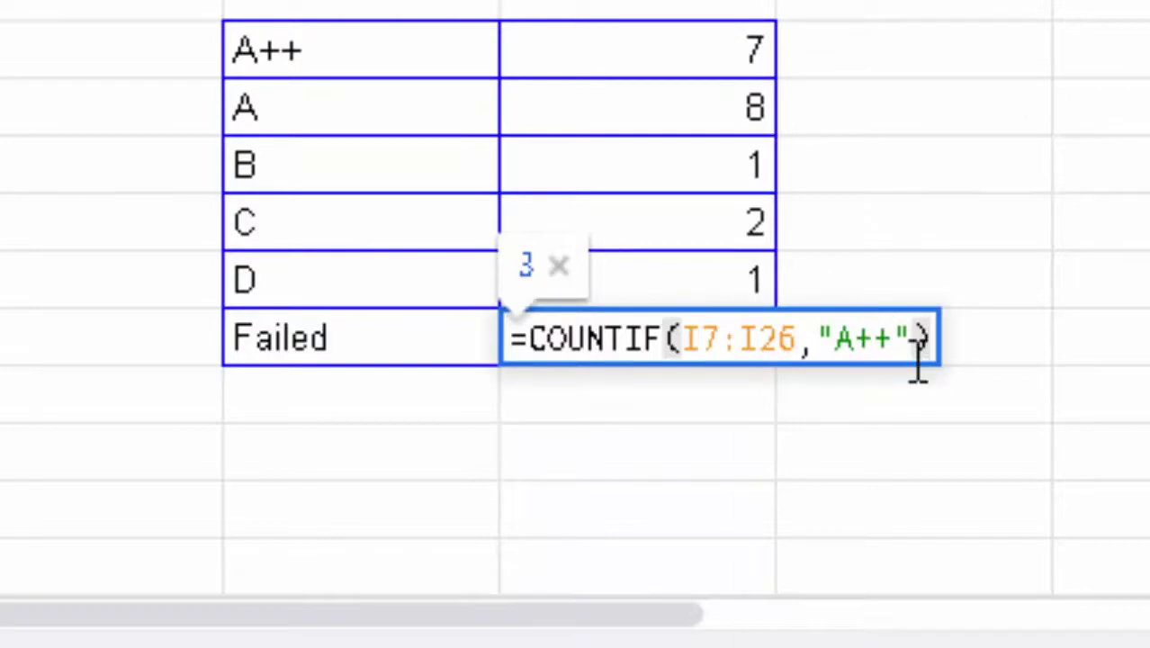
click(898, 342)
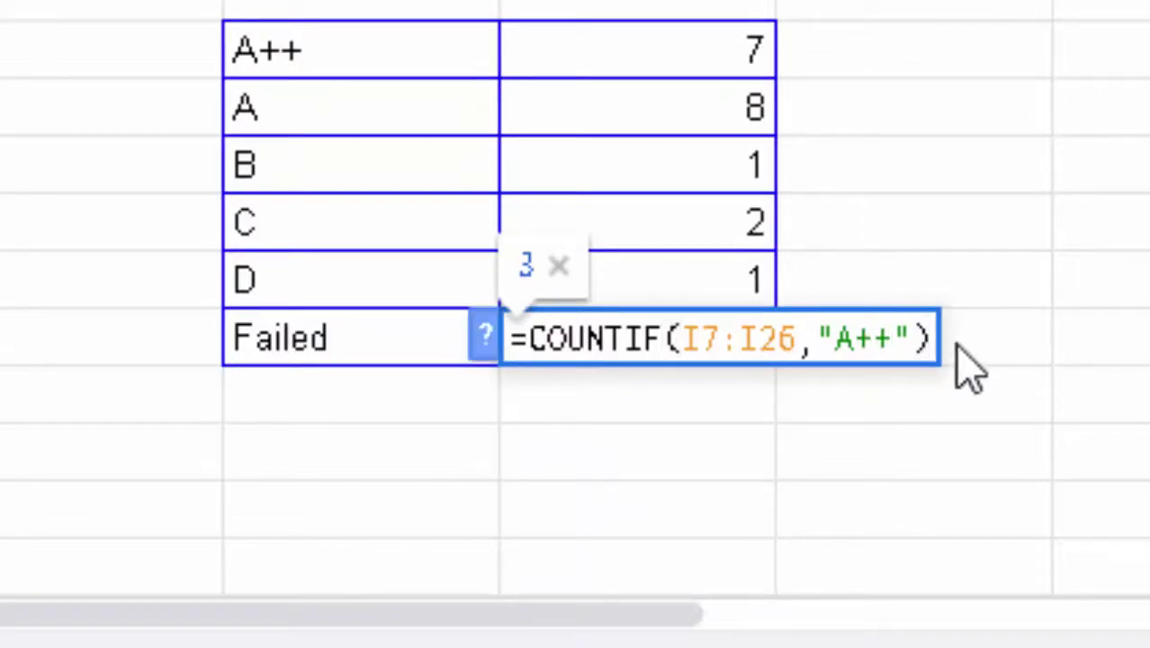
key(BackSpace)
key(BackSpace)
key(BackSpace)
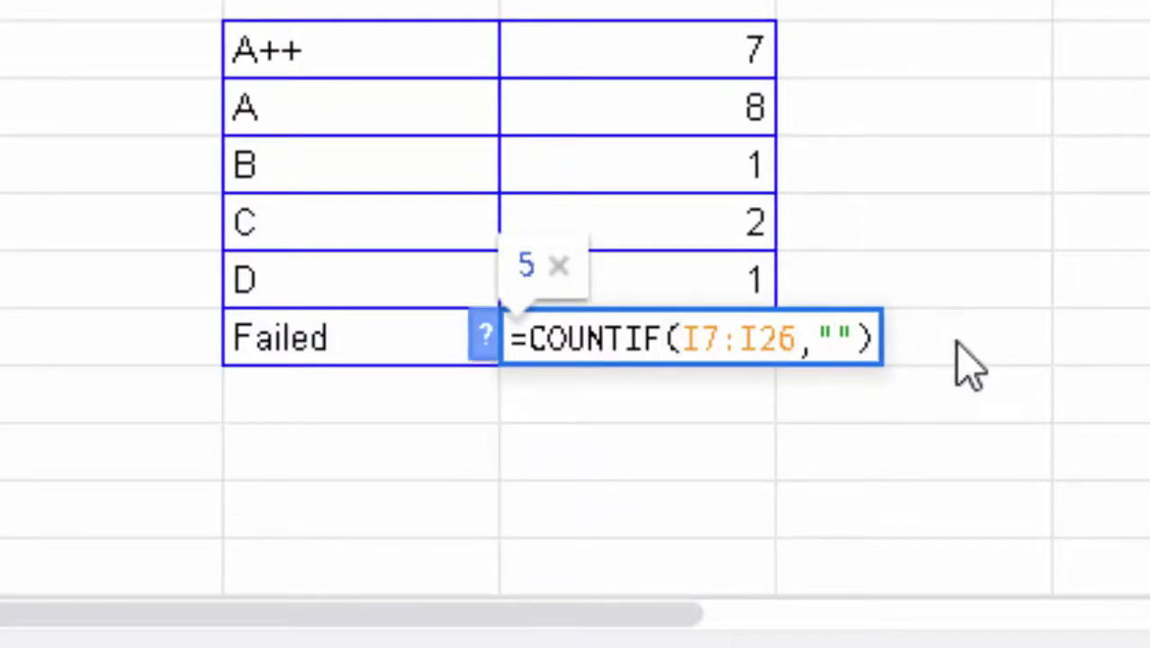
text(D)
key(BackSpace)
text(Failed)
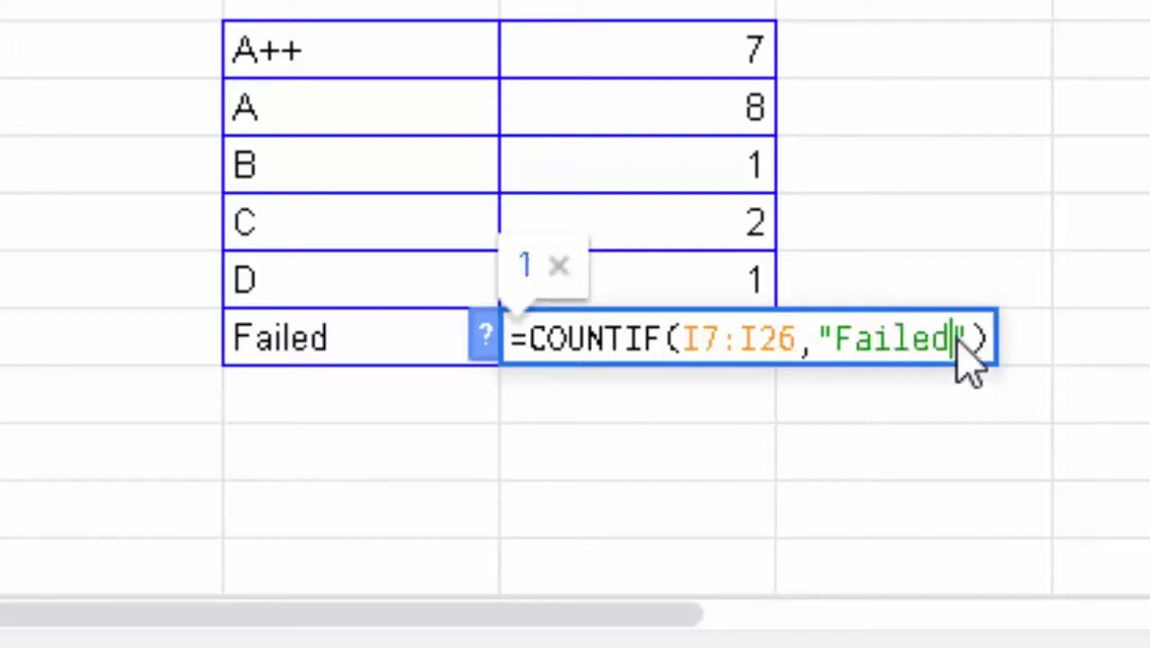
key(Return)
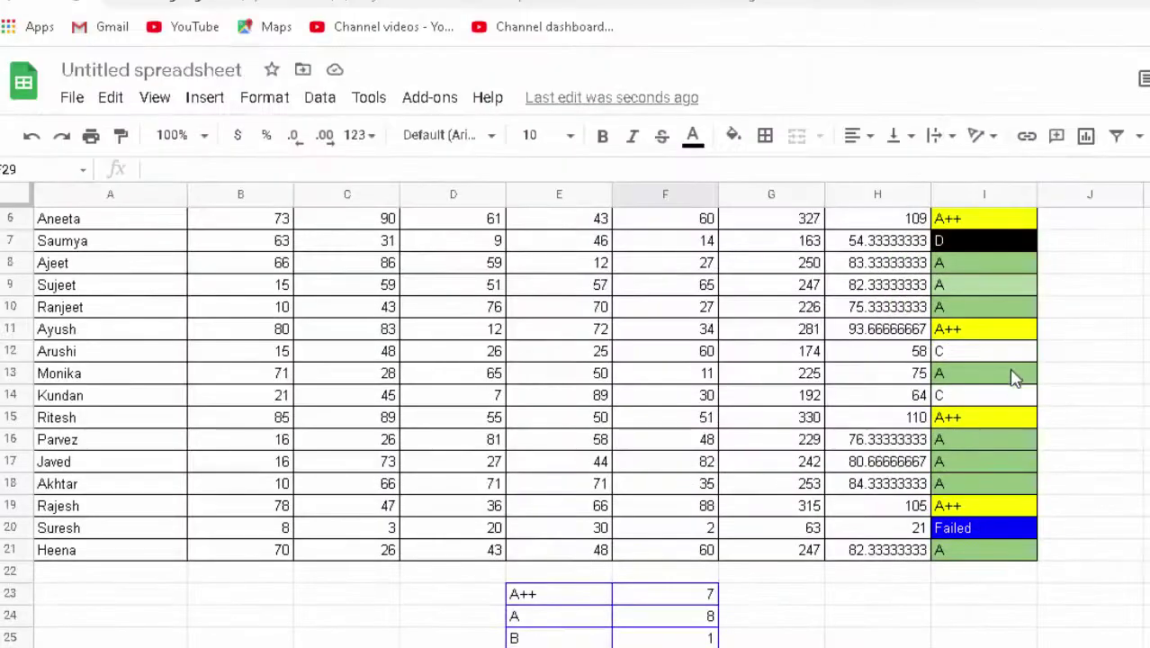
click(898, 617)
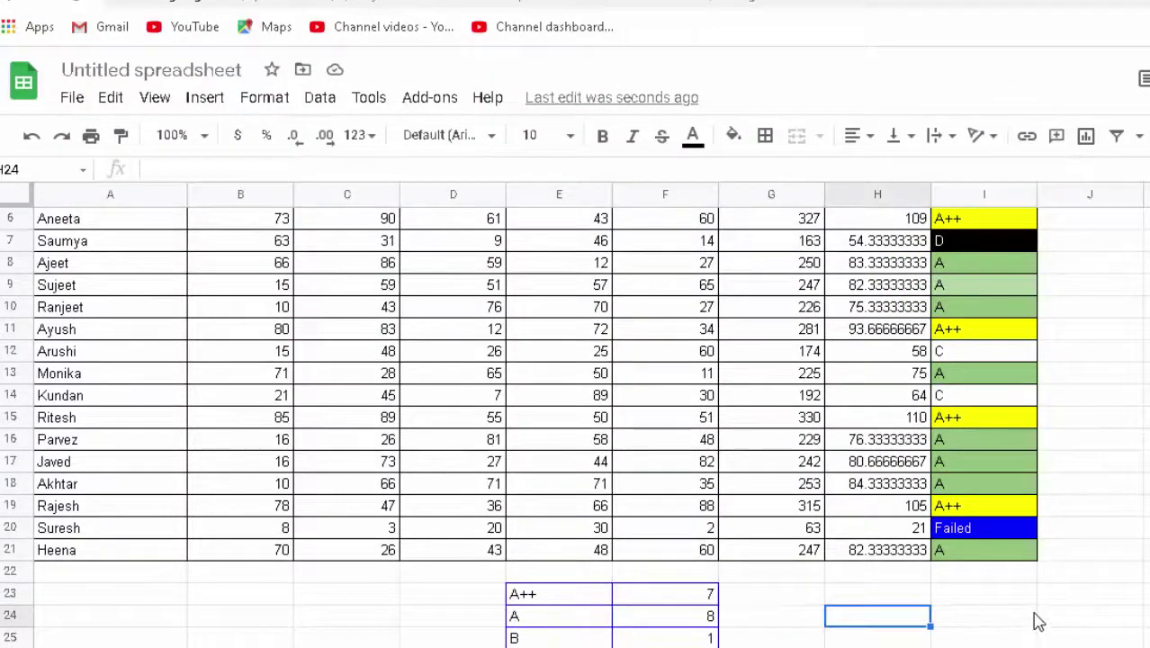
scroll(1030, 612, up, 3)
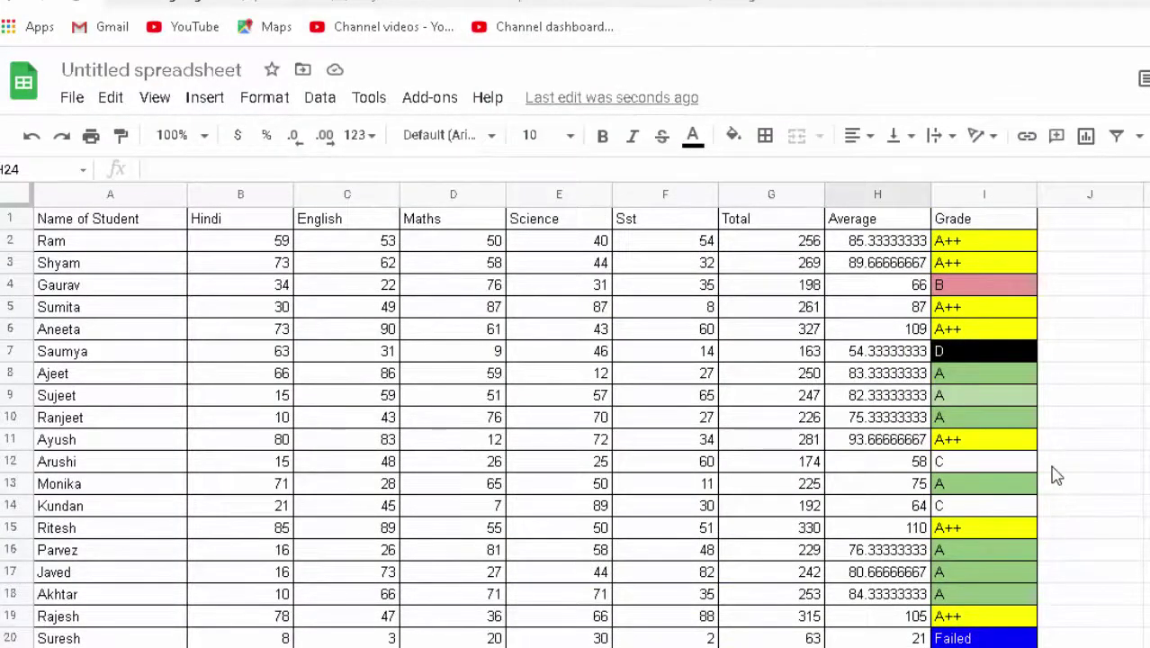